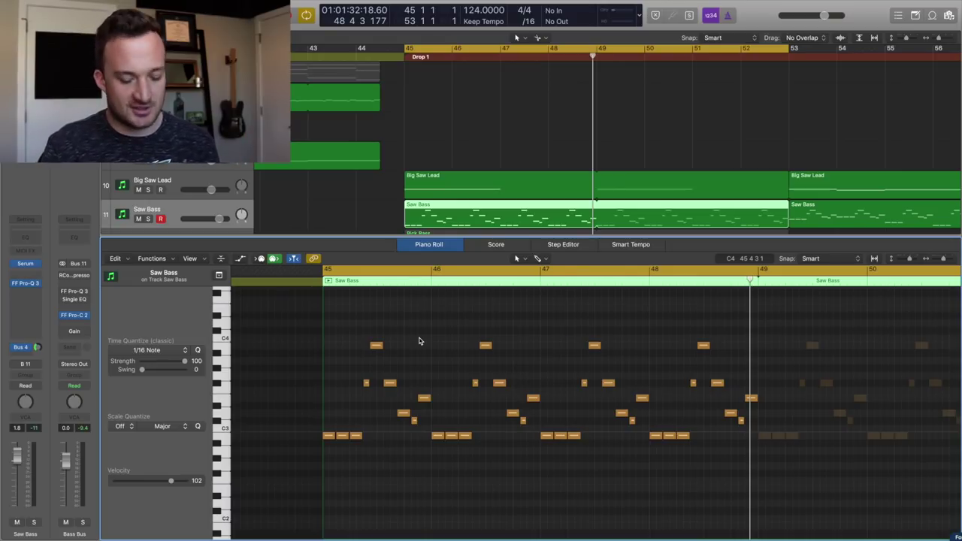
# Step: Create a new instrument track below Saw Bass and route its output to Bus 11 (Bass Bus)
pyautogui.press('e')
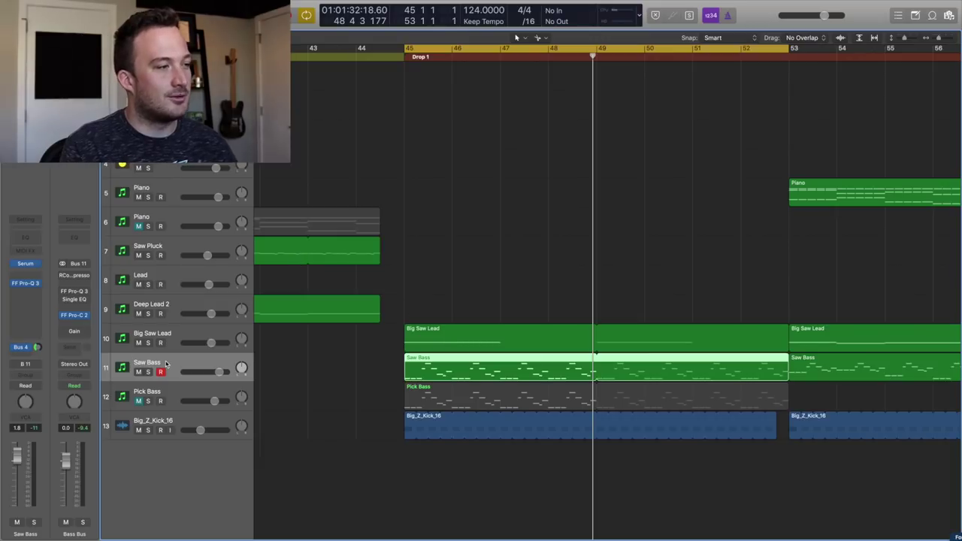
pyautogui.doubleClick(186, 469)
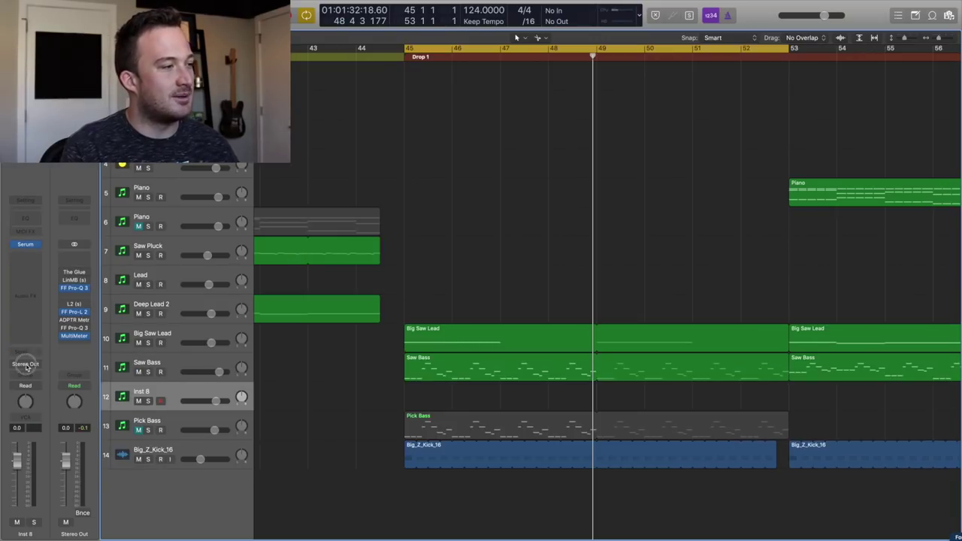
pyautogui.click(27, 365)
pyautogui.moveTo(30, 397)
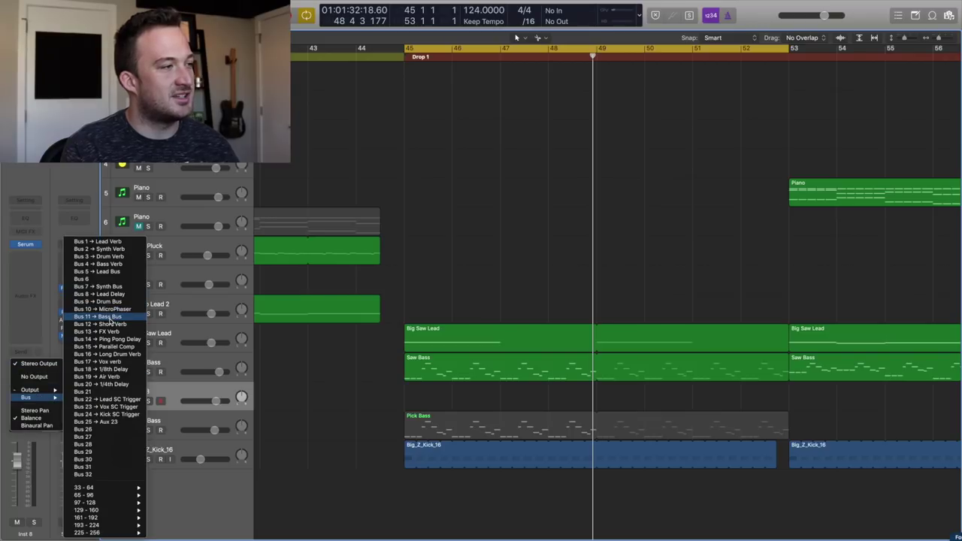
pyautogui.click(109, 316)
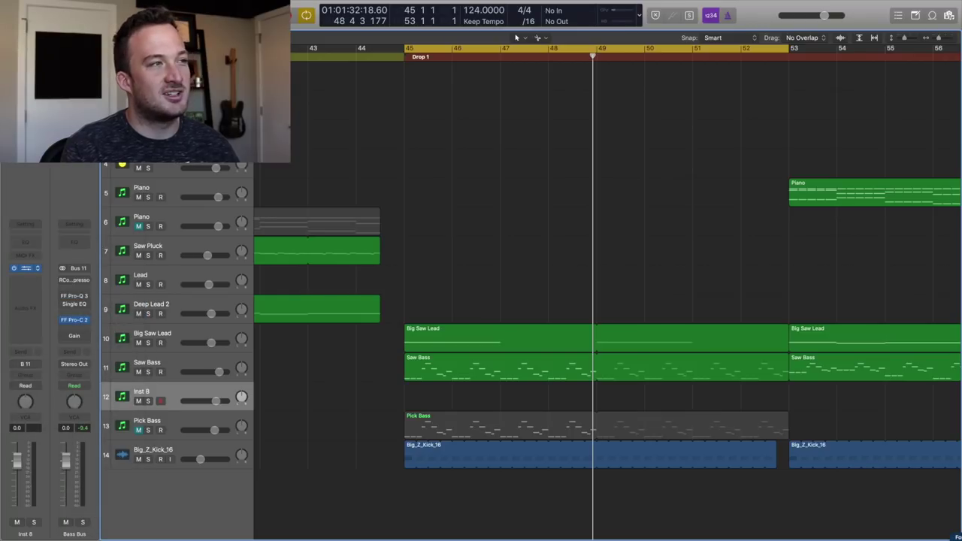
# Step: Display the new track's Serum instrument, copy the bar 45 Saw Bass region onto this track, and solo it
pyautogui.click(25, 268)
pyautogui.moveTo(195, 27); pyautogui.dragTo(646, 94)
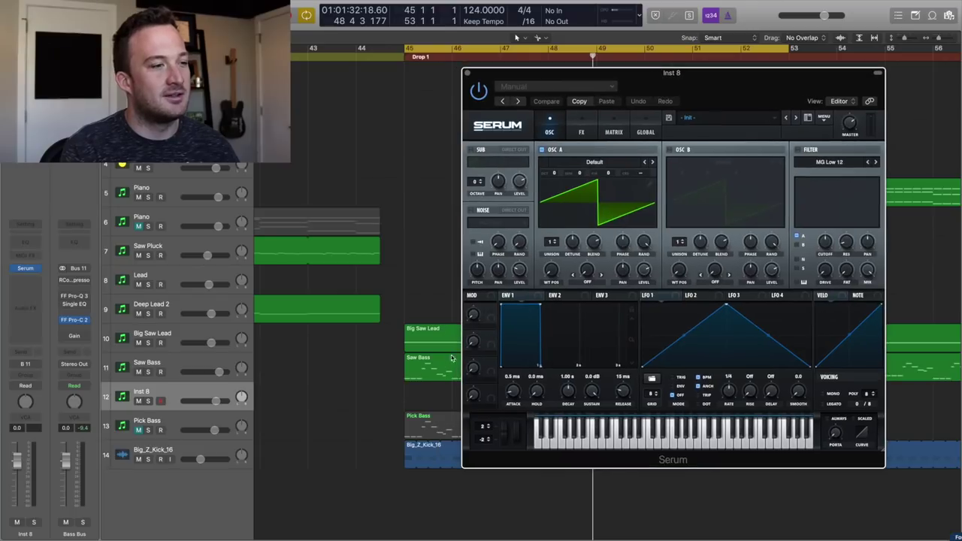
pyautogui.moveTo(425, 371); pyautogui.dragTo(432, 394)
pyautogui.press('s')
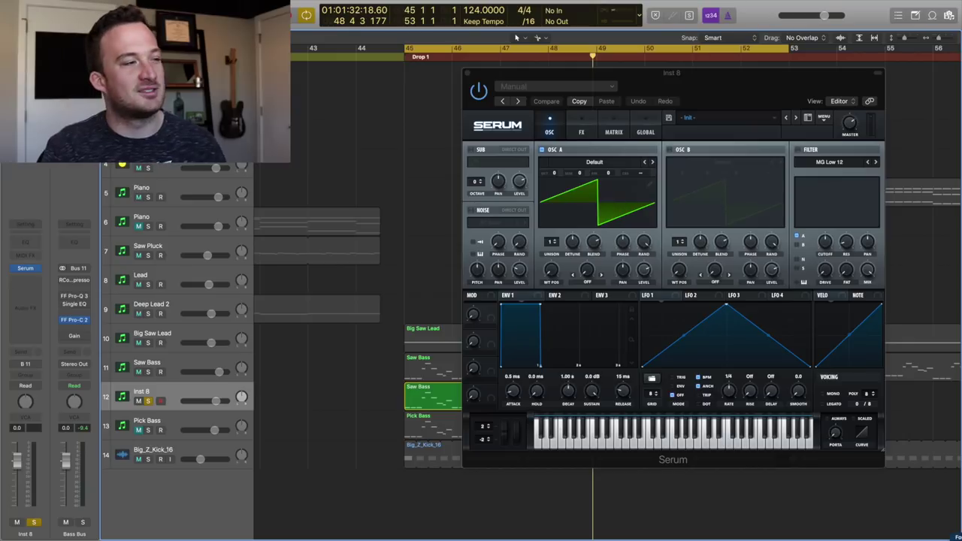
# Step: Insert a stereo FF Pro-Q 3 on the new track and place its window clear of Serum
pyautogui.click(25, 295)
pyautogui.moveTo(76, 322)
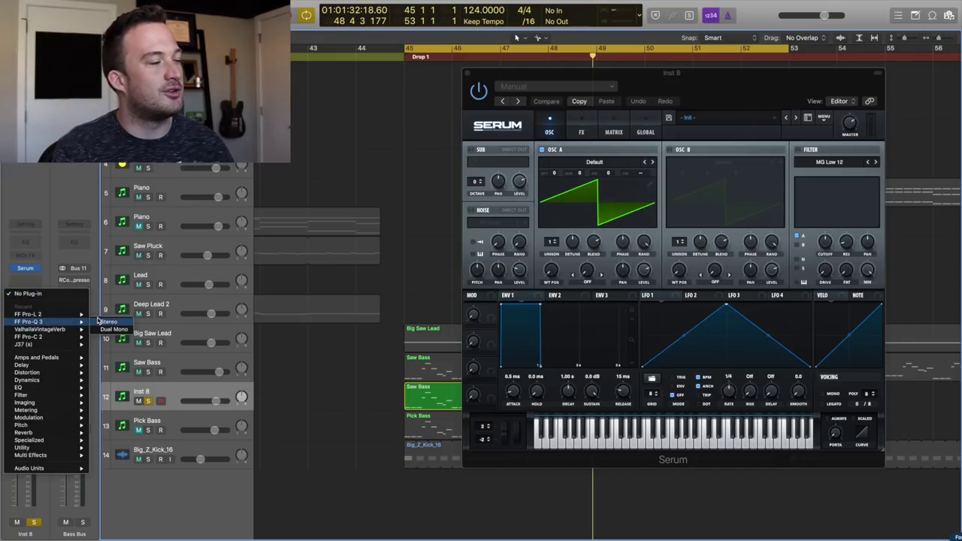
pyautogui.click(106, 321)
pyautogui.moveTo(236, 29); pyautogui.dragTo(263, 220)
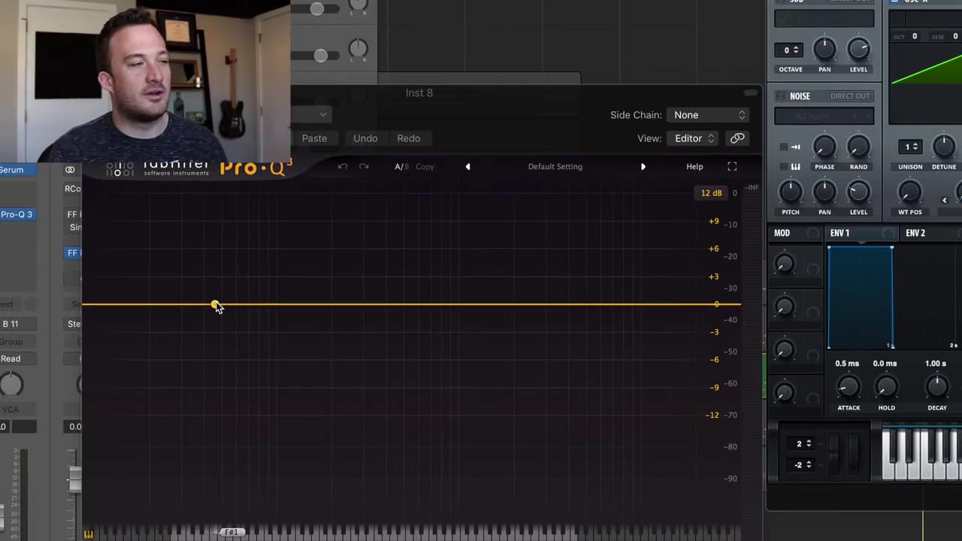
# Step: Add two marker bands in Pro-Q 3 at 40 Hz and 90 Hz, both with 0 dB gain
pyautogui.click(215, 305)
pyautogui.doubleClick(199, 248)
pyautogui.write('40')
pyautogui.press('Return')
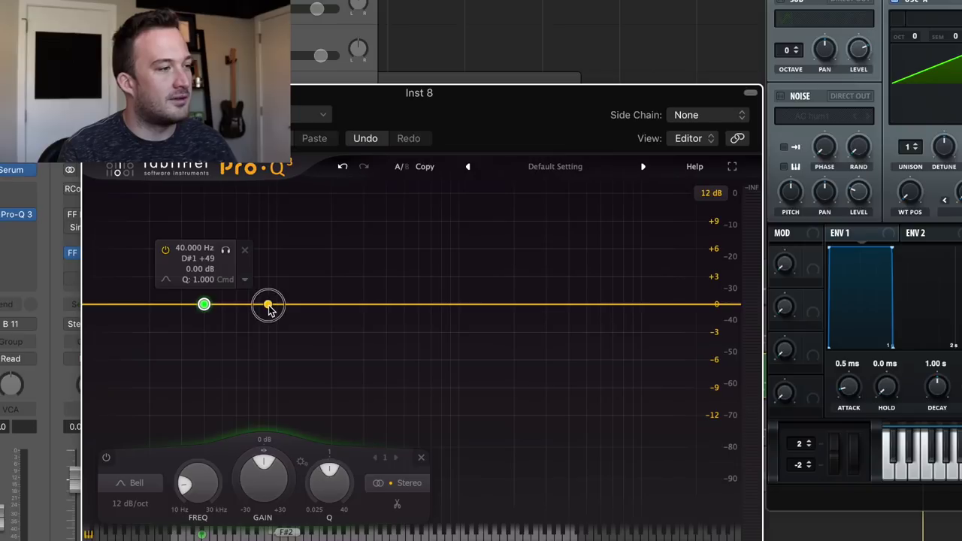
pyautogui.click(268, 304)
pyautogui.doubleClick(256, 248)
pyautogui.write('90')
pyautogui.press('Return')
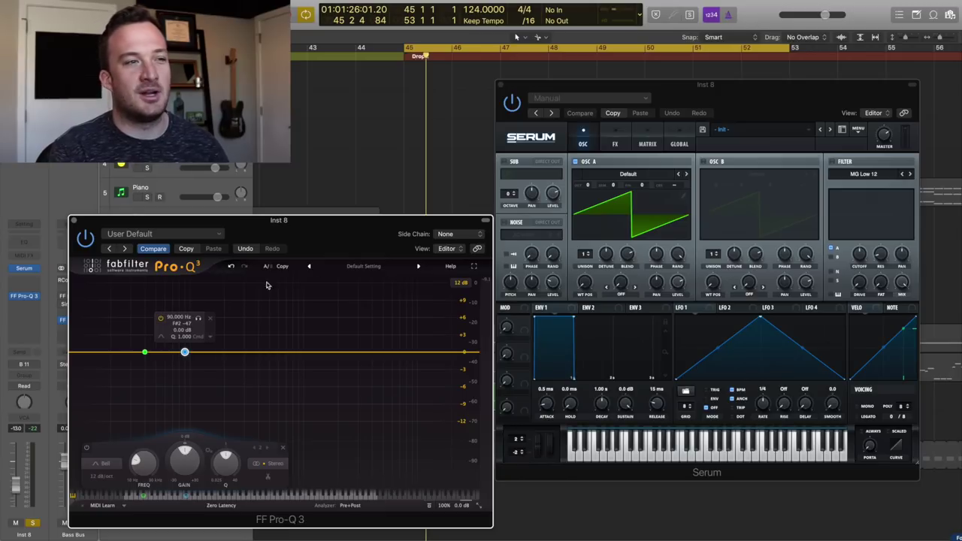
# Step: Play the loop and set Serum's oscillator A octave to -2
pyautogui.press('space')
pyautogui.moveTo(587, 185); pyautogui.dragTo(573, 216)
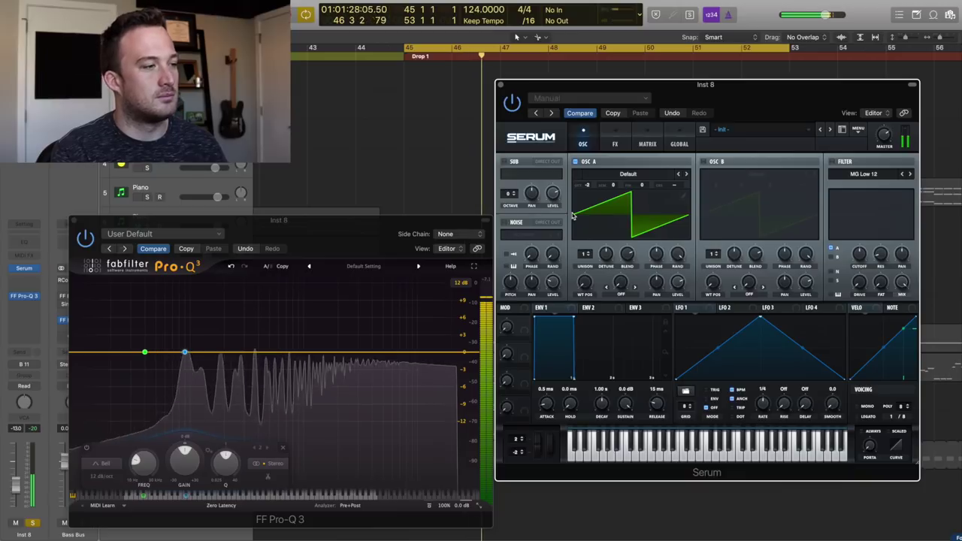
pyautogui.moveTo(215, 339)
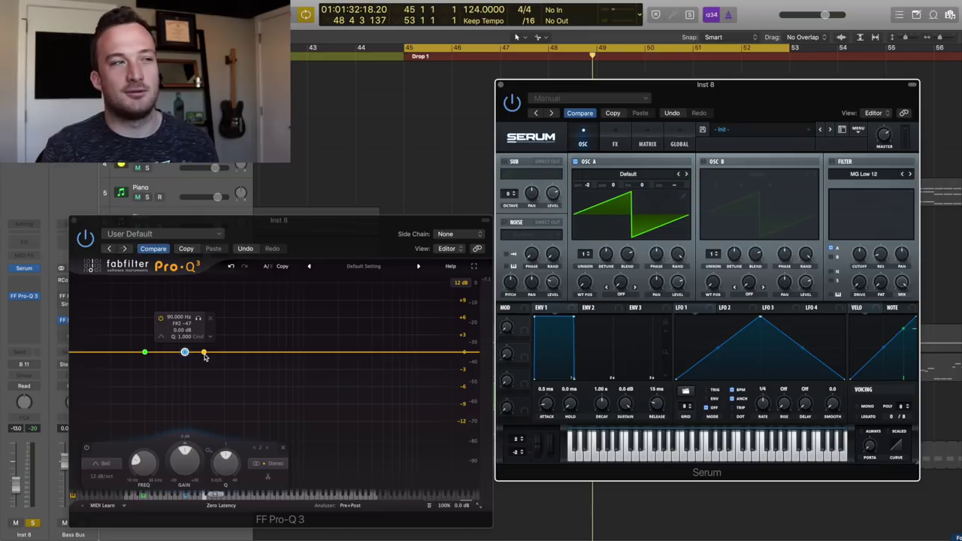
# Step: Transpose all notes of the Inst 8 track's Saw Bass region down four semitones, playing it before and after against the EQ markers
pyautogui.click(501, 84)
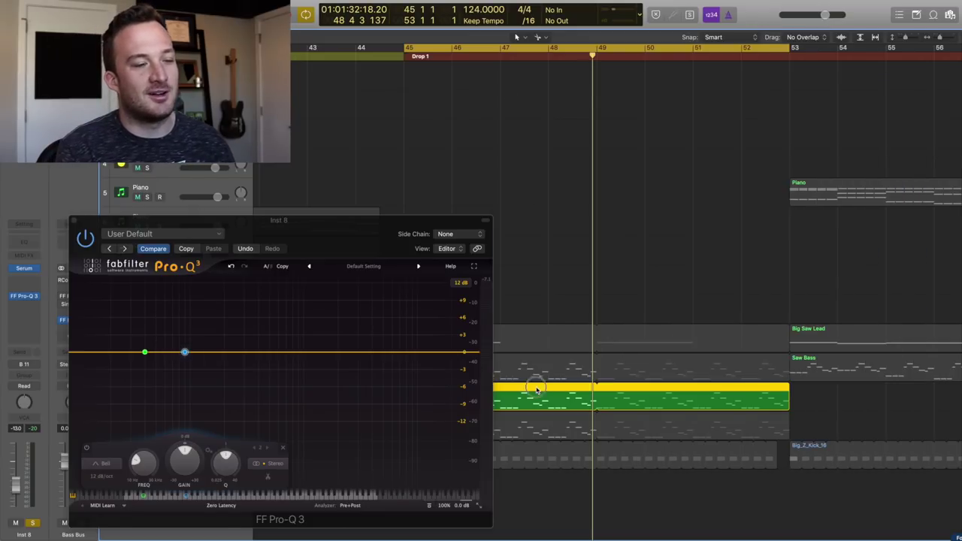
pyautogui.doubleClick(537, 390)
pyautogui.click(546, 321)
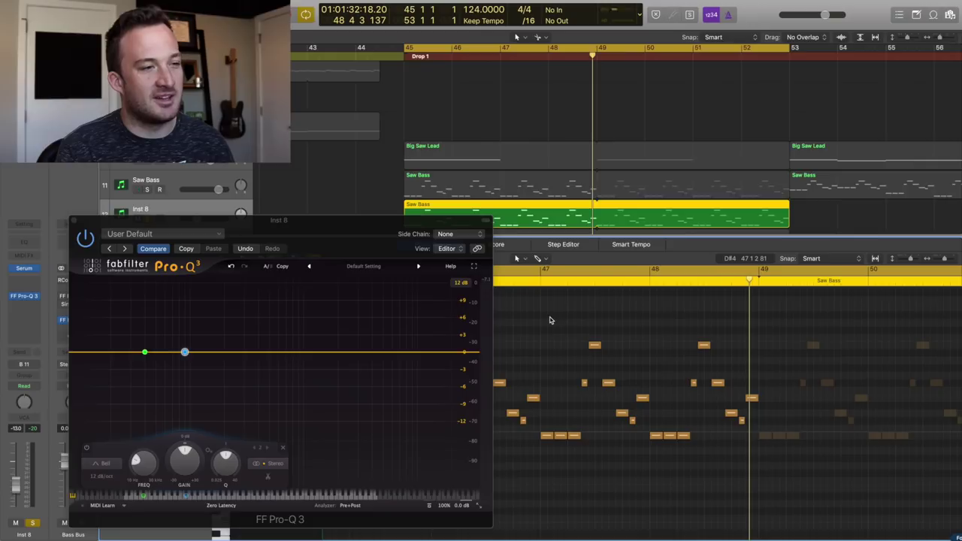
pyautogui.press('super+a')
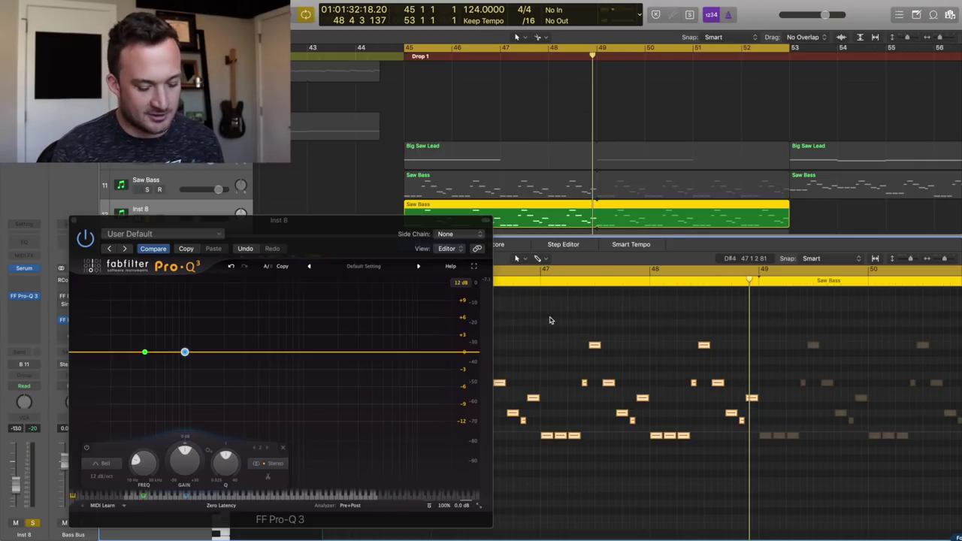
pyautogui.press('space')
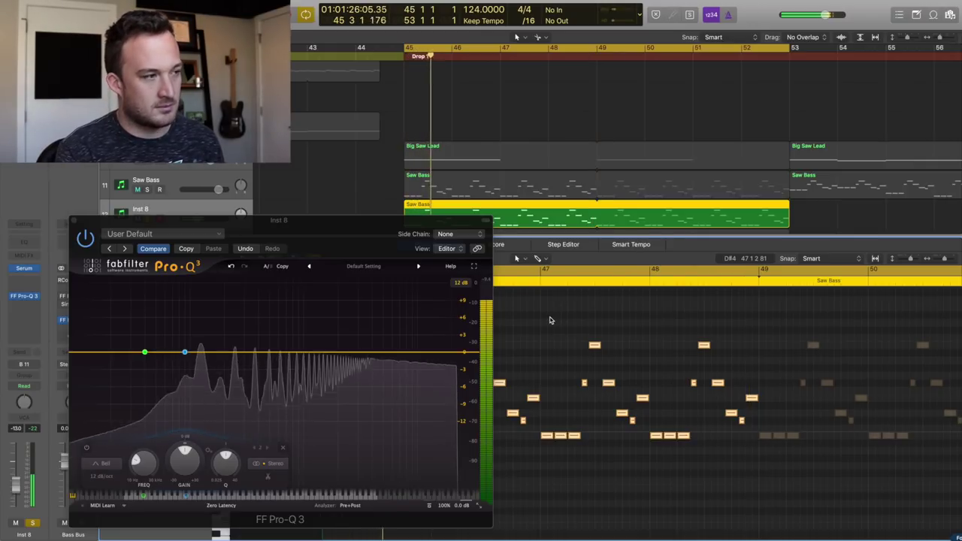
pyautogui.press('space')
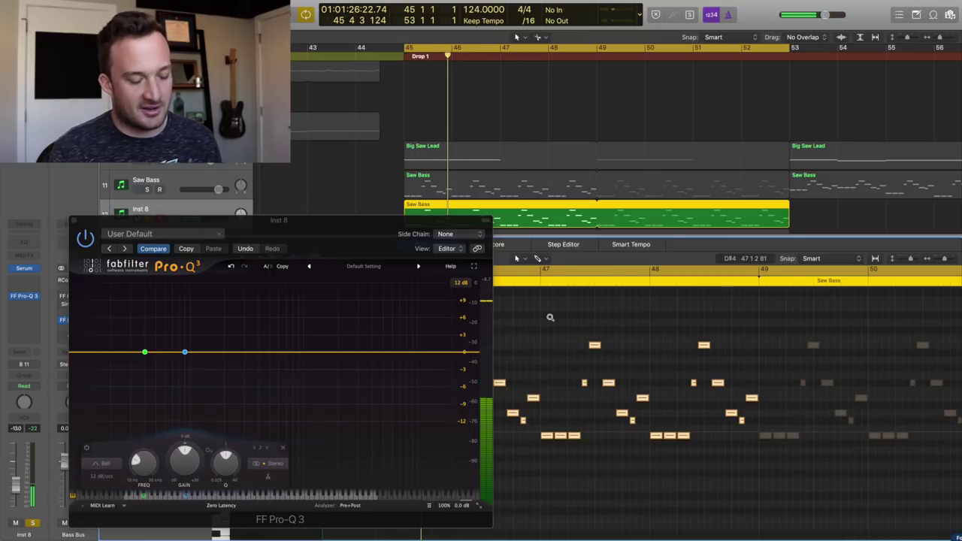
pyautogui.hotkey('alt', 'Down')
pyautogui.hotkey('alt', 'Down')
pyautogui.hotkey('alt', 'Down')
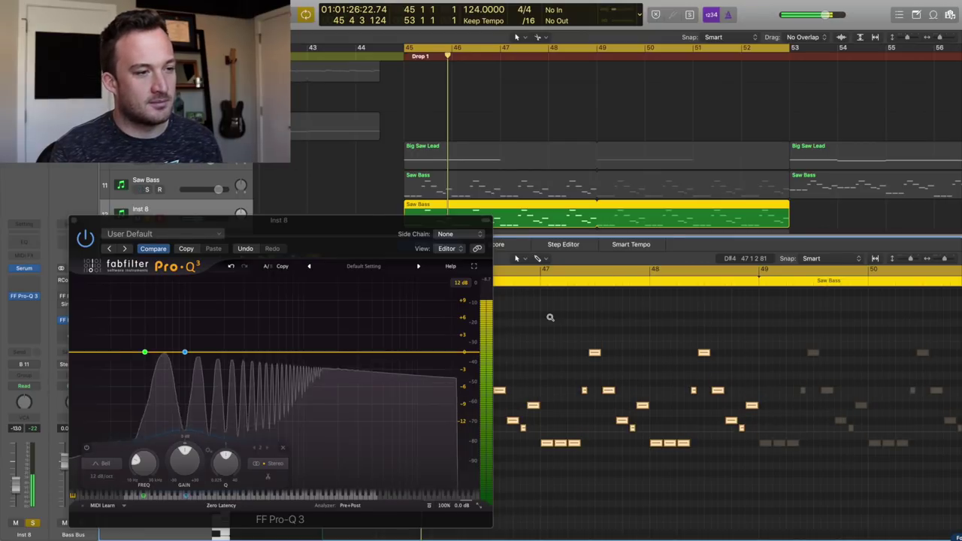
pyautogui.scroll(1, 550, 318)
pyautogui.press('space')
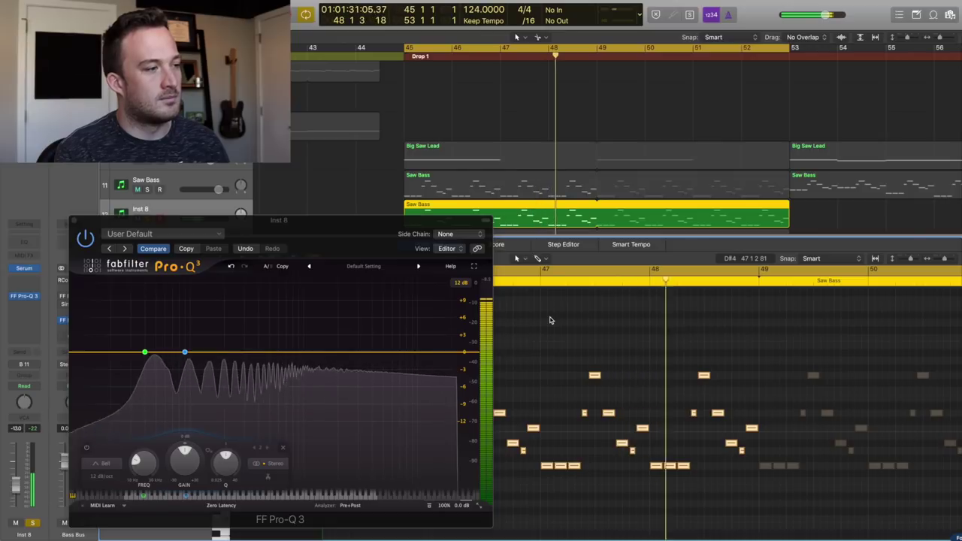
pyautogui.press('space')
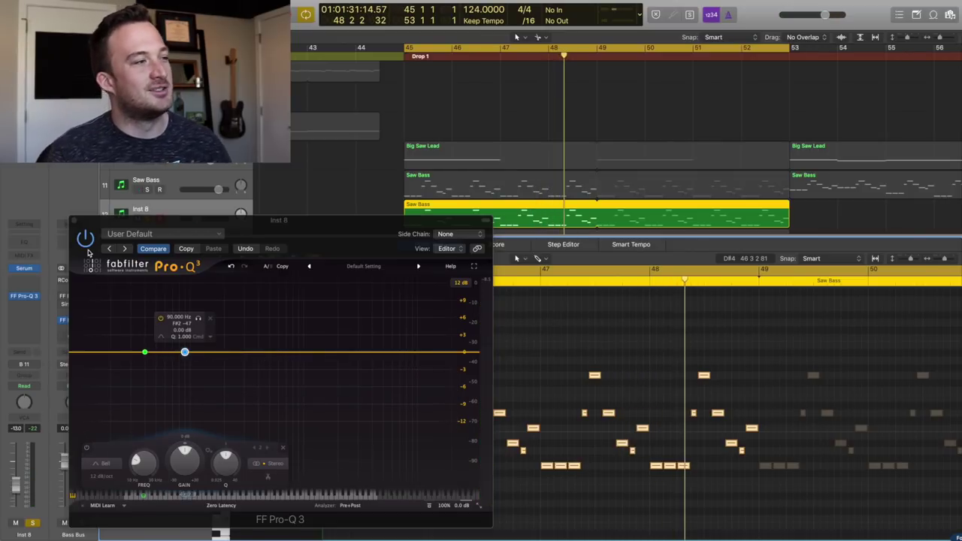
# Step: Close the EQ and note editor, mute the Inst 8 track and turn off its solo
pyautogui.click(73, 222)
pyautogui.press('p')
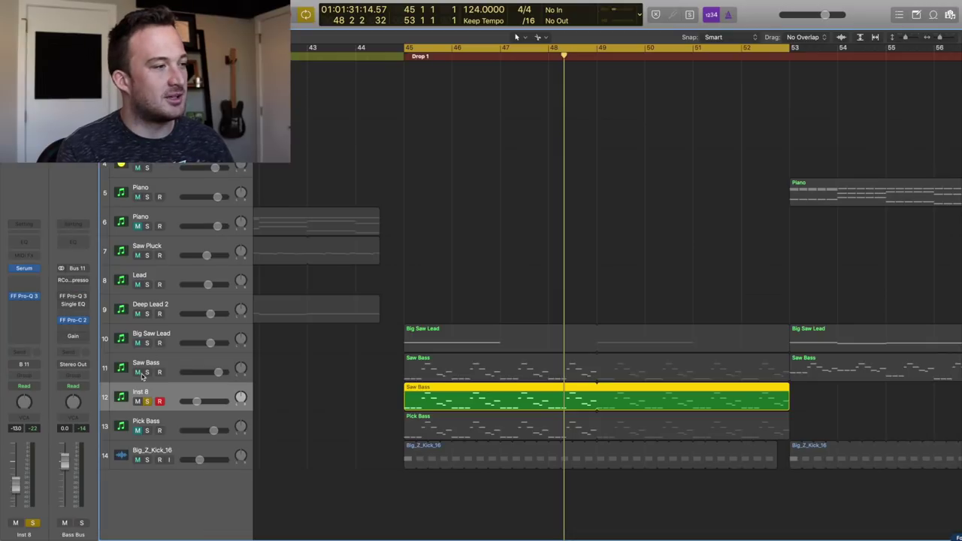
pyautogui.click(138, 401)
pyautogui.click(147, 401)
# Step: Transpose all notes of the Big Saw Lead and original Saw Bass regions at bar 45 down four semitones and play the drop
pyautogui.moveTo(347, 341); pyautogui.dragTo(450, 374)
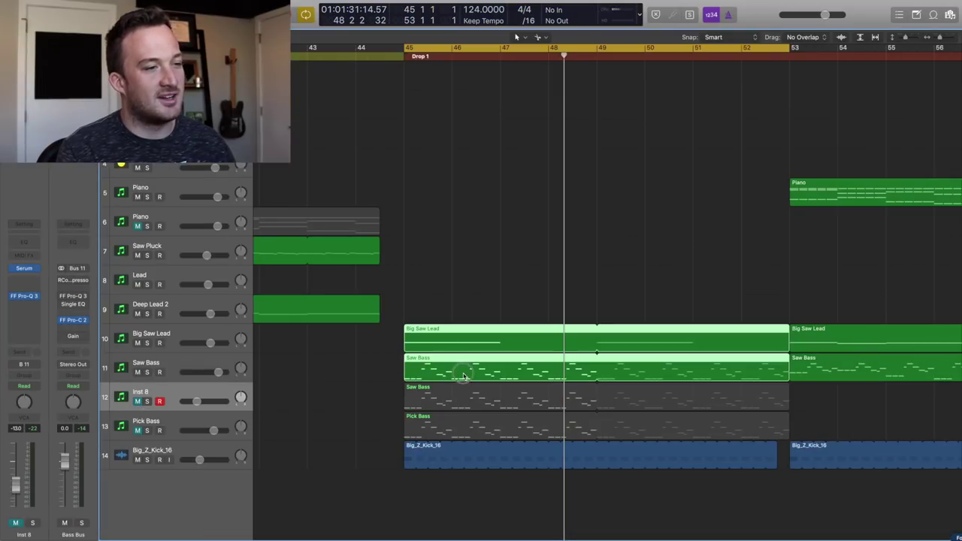
pyautogui.press('p')
pyautogui.press('super+a')
pyautogui.hotkey('alt', 'Down')
pyautogui.hotkey('alt', 'Down')
pyautogui.hotkey('alt', 'Down')
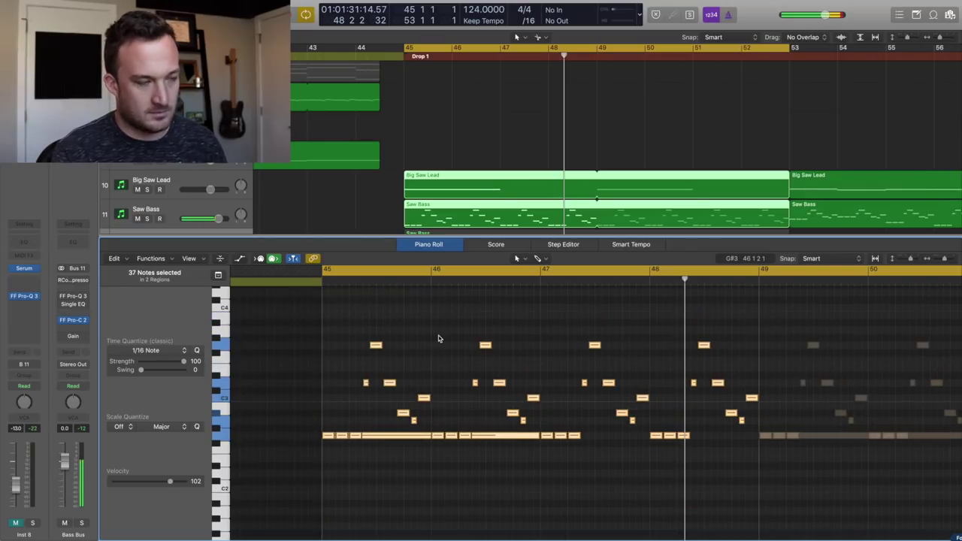
pyautogui.press('space')
pyautogui.click(360, 211)
pyautogui.press('p')
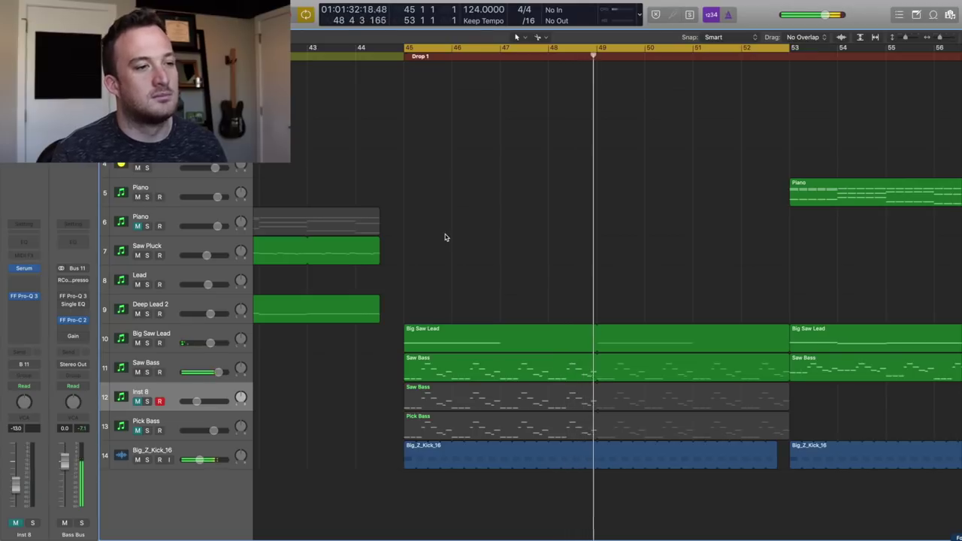
# Step: Raise all notes of the bar 45 Big Saw Lead and Saw Bass regions by four semitones and play the original key
pyautogui.moveTo(445, 237); pyautogui.dragTo(451, 368)
pyautogui.press('p')
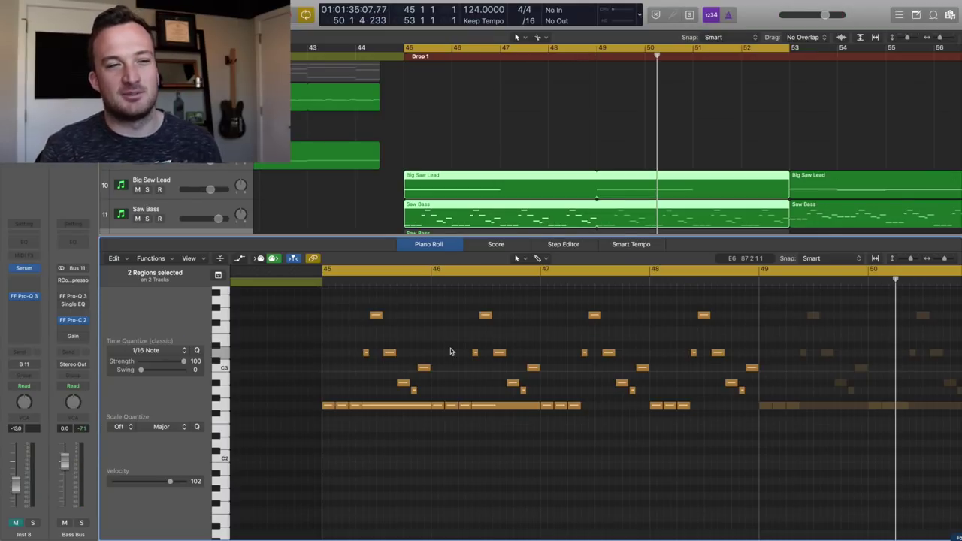
pyautogui.press('super+a')
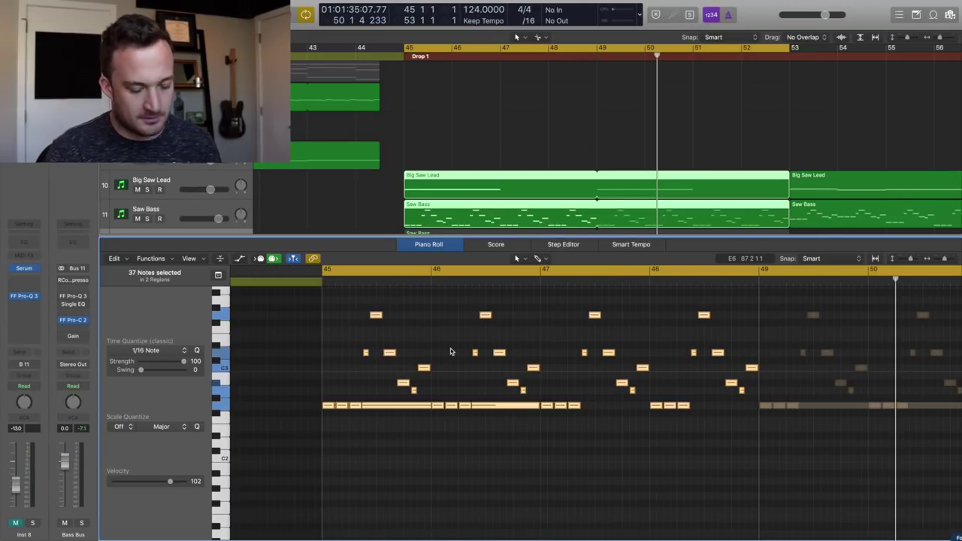
pyautogui.hotkey('alt', 'Up')
pyautogui.hotkey('alt', 'Up')
pyautogui.hotkey('alt', 'Up')
pyautogui.hotkey('alt', 'Up')
pyautogui.hotkey('shift', 'space')
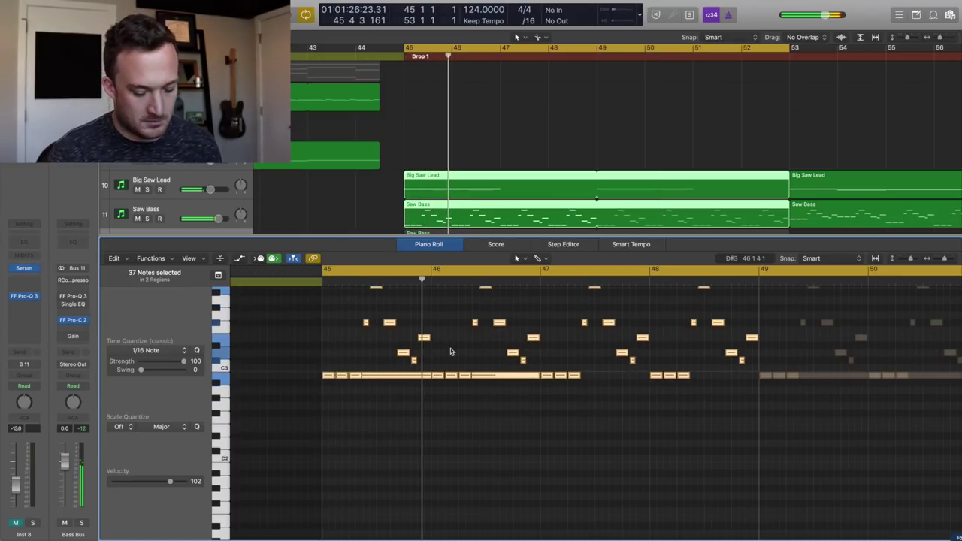
# Step: Return the selected lead and bass notes to the lower key, four semitones down, to compare the sound
pyautogui.hotkey('alt', 'Down')
pyautogui.hotkey('alt', 'Down')
pyautogui.hotkey('alt', 'Down')
pyautogui.hotkey('alt', 'Down')
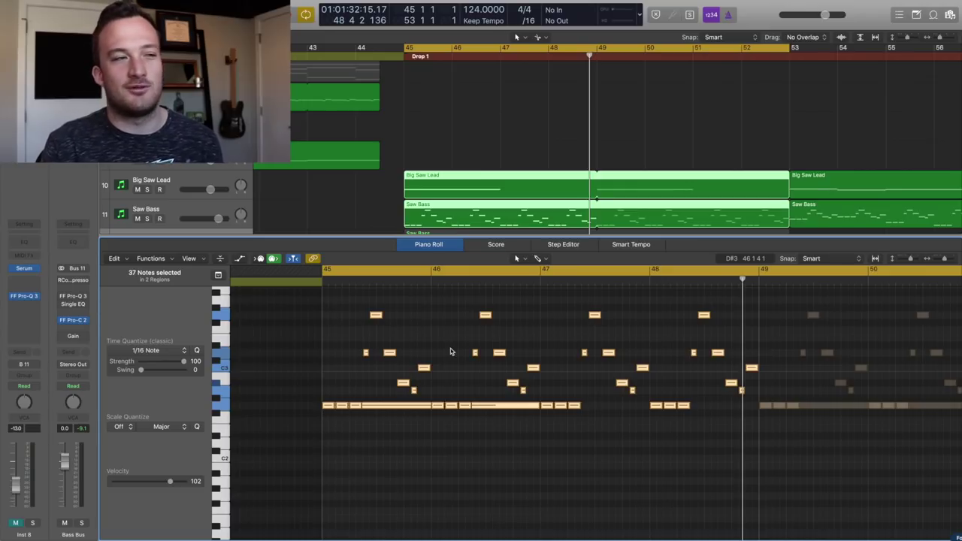
# Step: Close the note editor, solo and play the Inst 8 track, and reopen its Serum instrument
pyautogui.press('p')
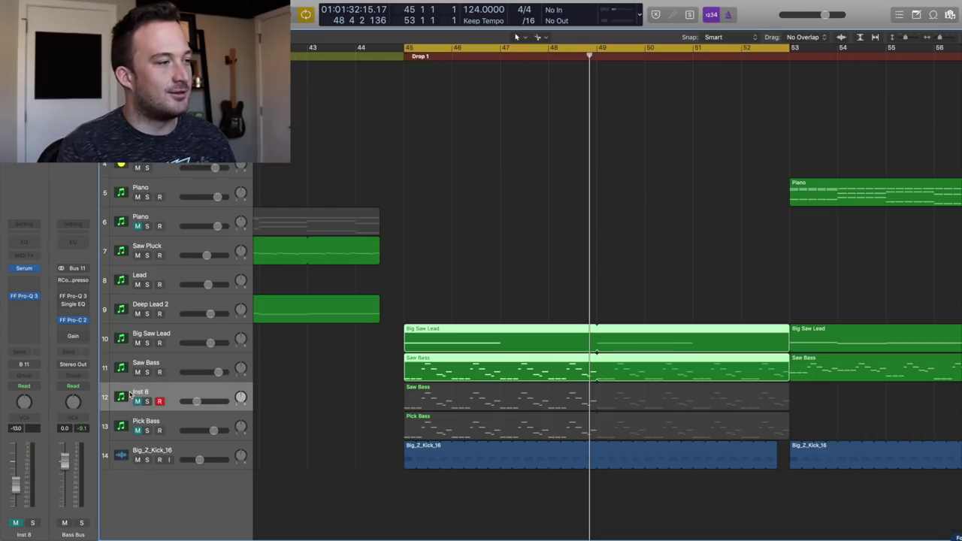
pyautogui.click(147, 401)
pyautogui.press('space')
pyautogui.click(25, 270)
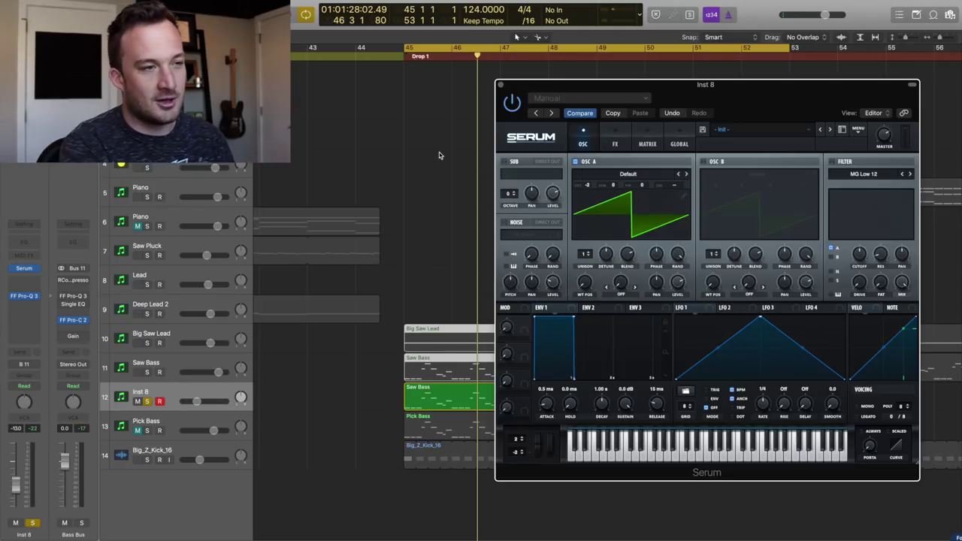
pyautogui.press('g')
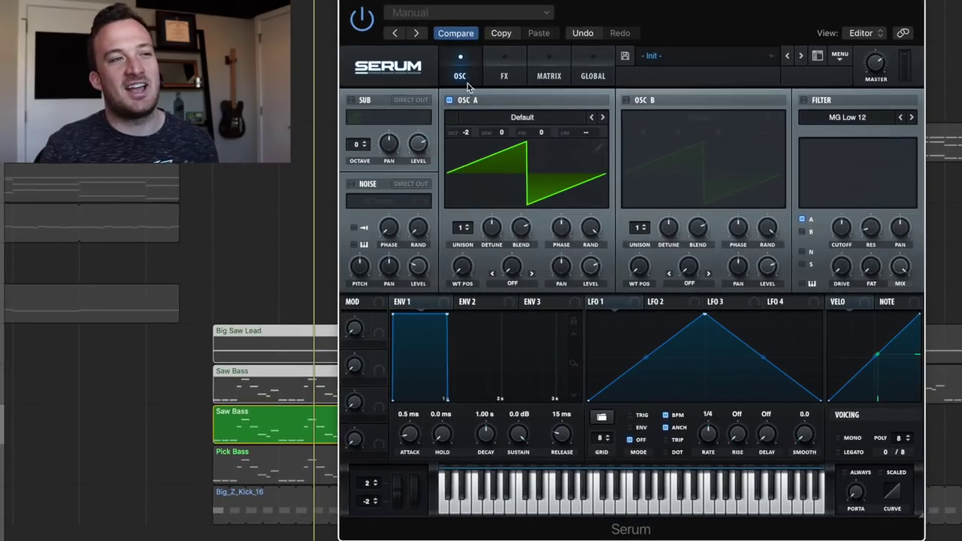
# Step: Enable Serum's compressor effect in multiband mode and raise its makeup gain while playing the bass
pyautogui.click(504, 75)
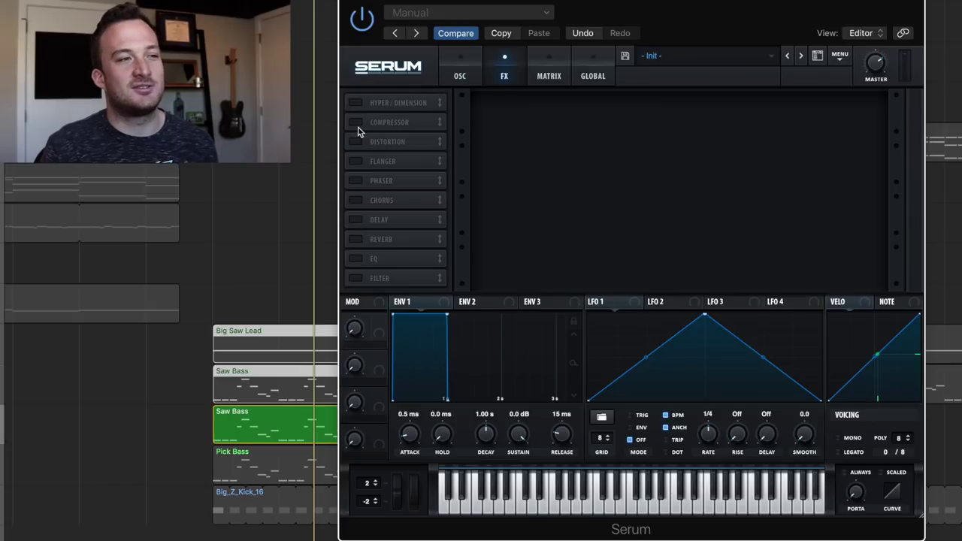
pyautogui.click(355, 122)
pyautogui.click(734, 130)
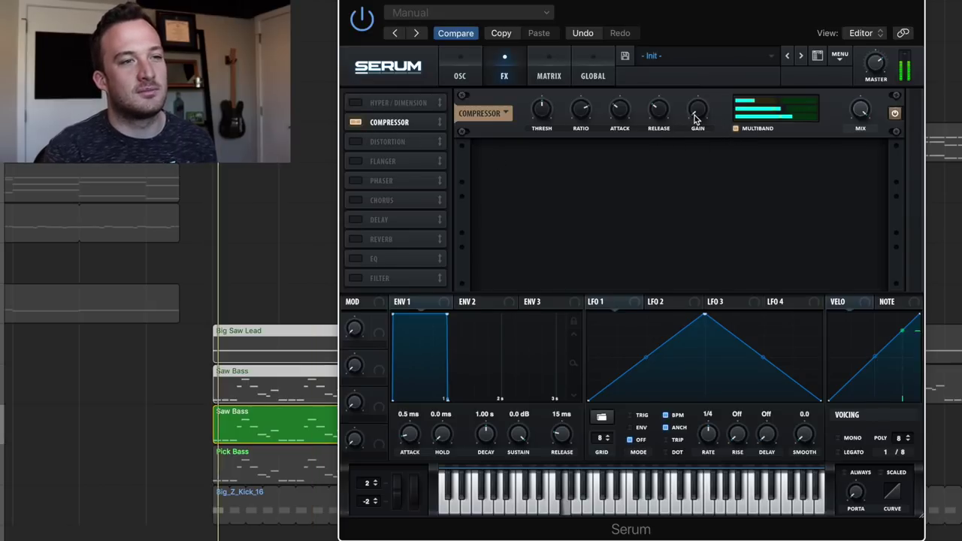
pyautogui.moveTo(684, 115); pyautogui.dragTo(690, 73)
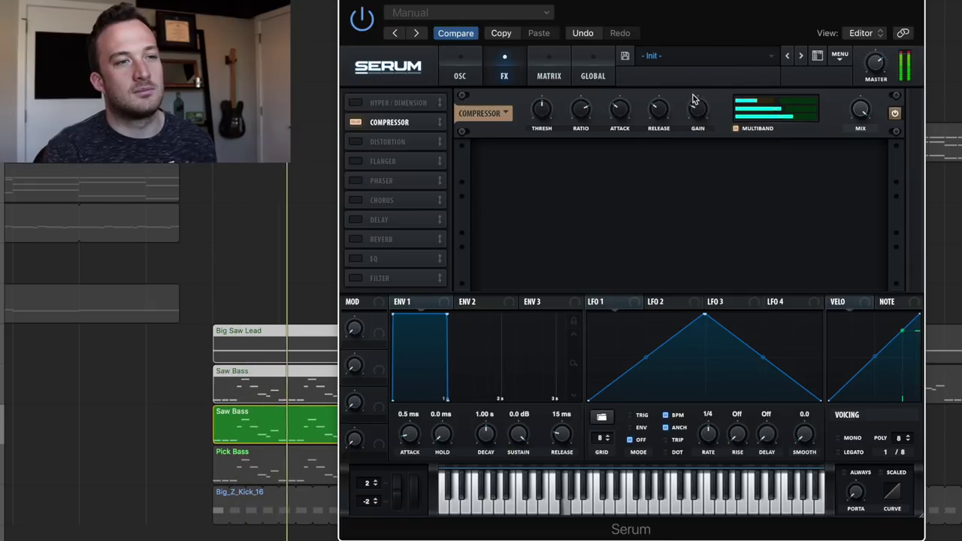
pyautogui.press('space')
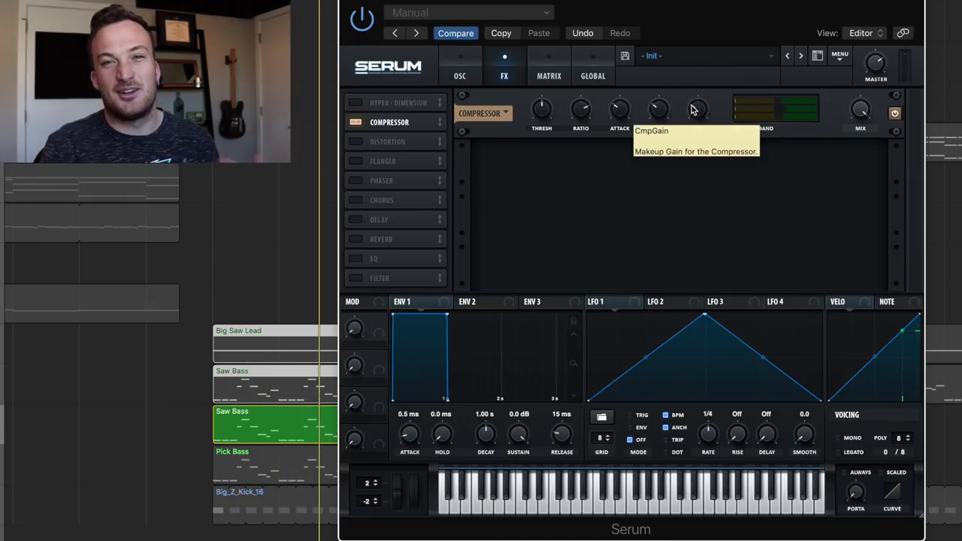
# Step: Enable Serum's filter effect, set it to MG Low 24, and lower its cutoff while playing the bass
pyautogui.click(356, 278)
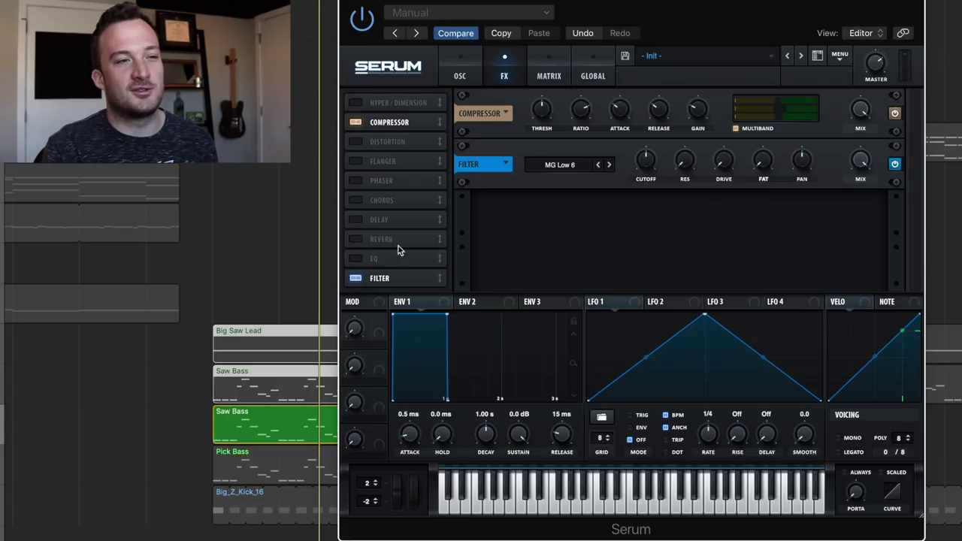
pyautogui.press('space')
pyautogui.click(607, 165)
pyautogui.click(607, 165)
pyautogui.click(607, 165)
pyautogui.moveTo(643, 166)
pyautogui.mouseDown()
pyautogui.moveTo(644, 97)
pyautogui.moveTo(642, 166)
pyautogui.moveTo(644, 101)
pyautogui.moveTo(630, 165)
pyautogui.mouseUp()
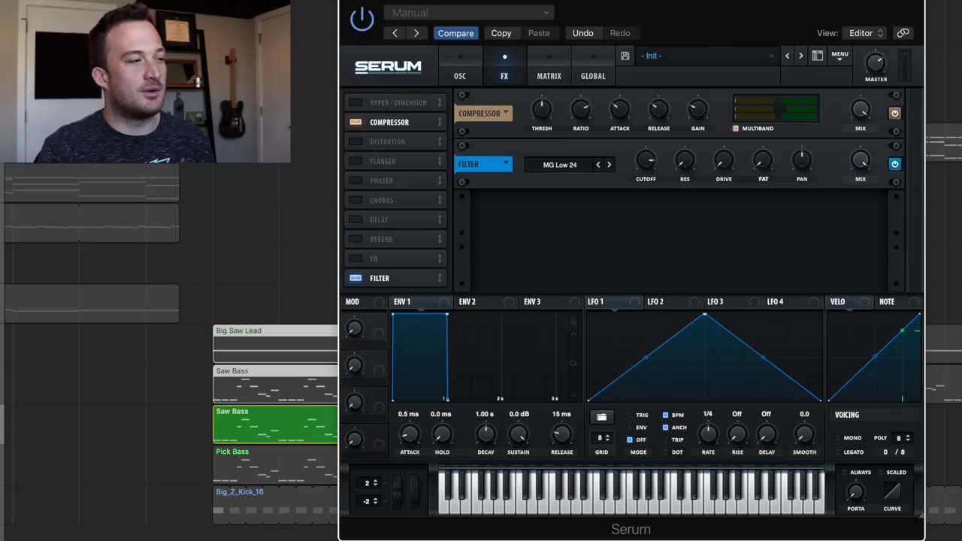
# Step: Solo and play the original Saw Bass track to compare it with the filtered bass, and return the solo to Inst 8
pyautogui.press('s')
pyautogui.press('s')
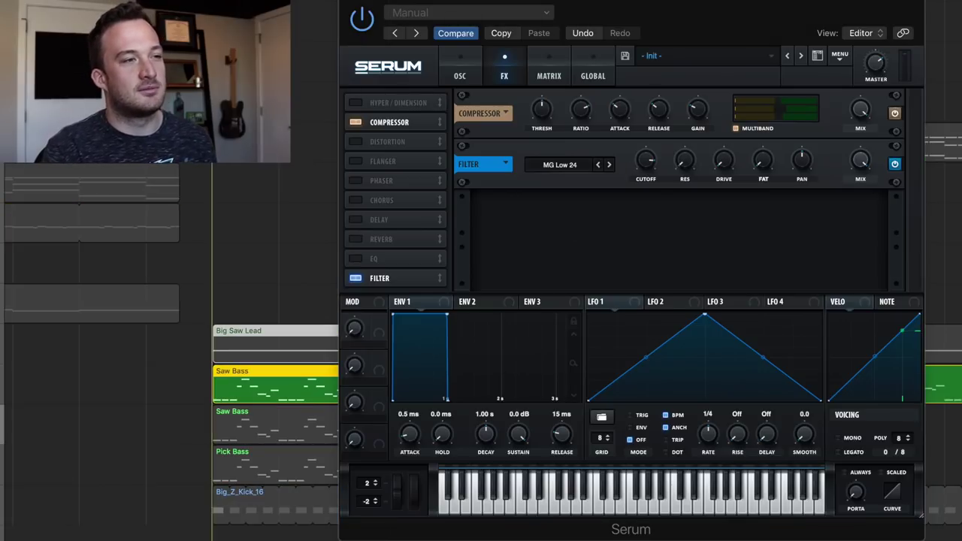
pyautogui.press('space')
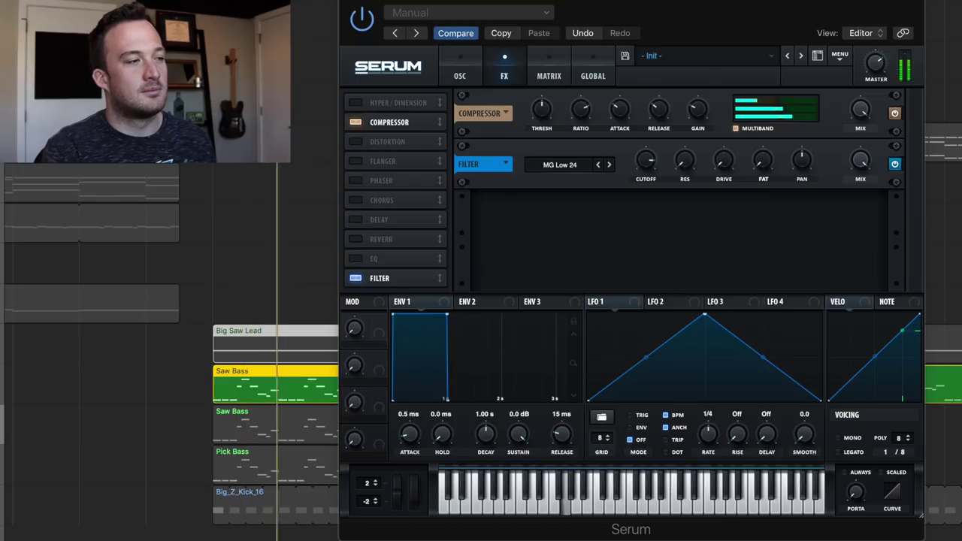
pyautogui.press('space')
pyautogui.press('s')
pyautogui.press('s')
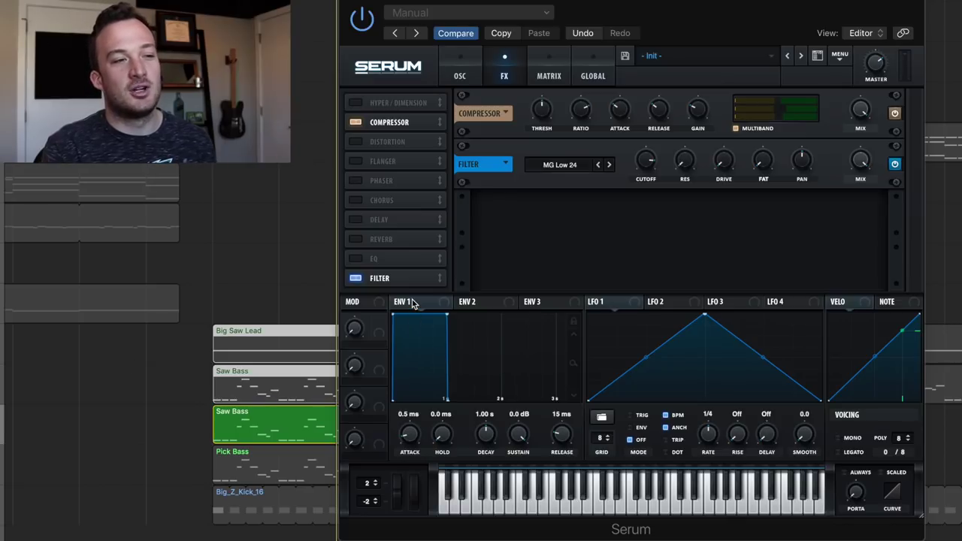
# Step: Shape envelope 1 with sustain at -∞ dB and a decay of 368 ms, and switch the voicing to mono
pyautogui.moveTo(412, 302); pyautogui.dragTo(412, 303)
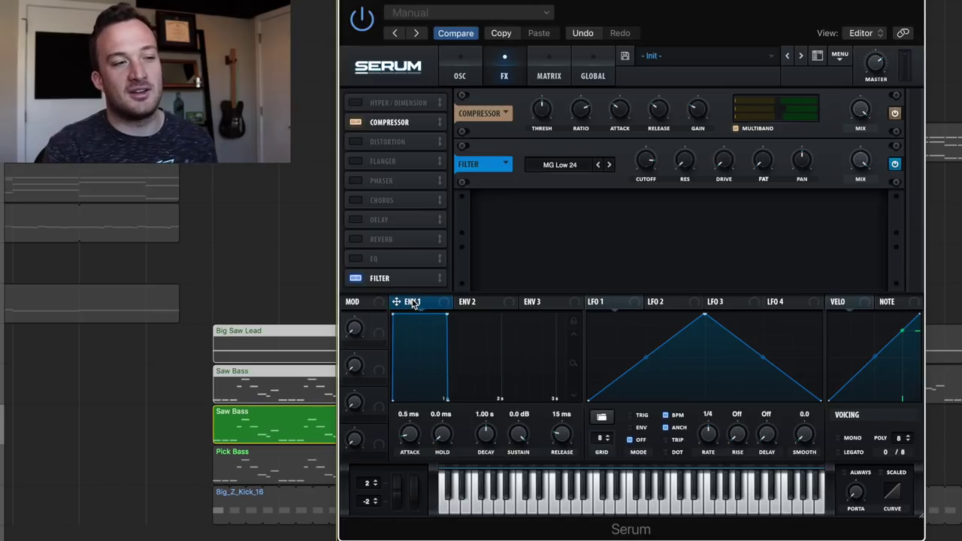
pyautogui.moveTo(519, 433); pyautogui.dragTo(493, 466)
pyautogui.click(837, 438)
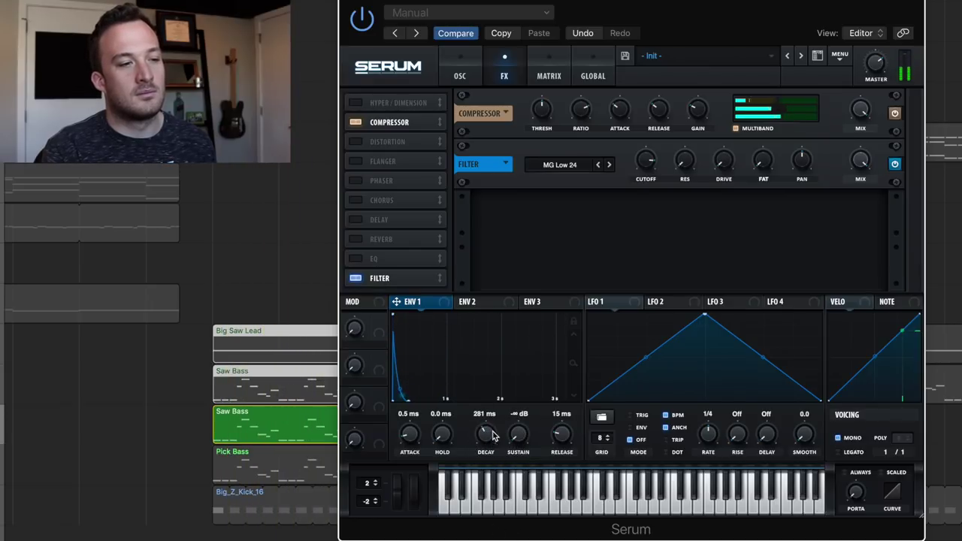
pyautogui.moveTo(494, 439); pyautogui.dragTo(493, 426)
# Step: Alternate the solo between Saw Bass and Inst 8 during playback to compare their decays
pyautogui.press('s')
pyautogui.press('Up')
pyautogui.press('s')
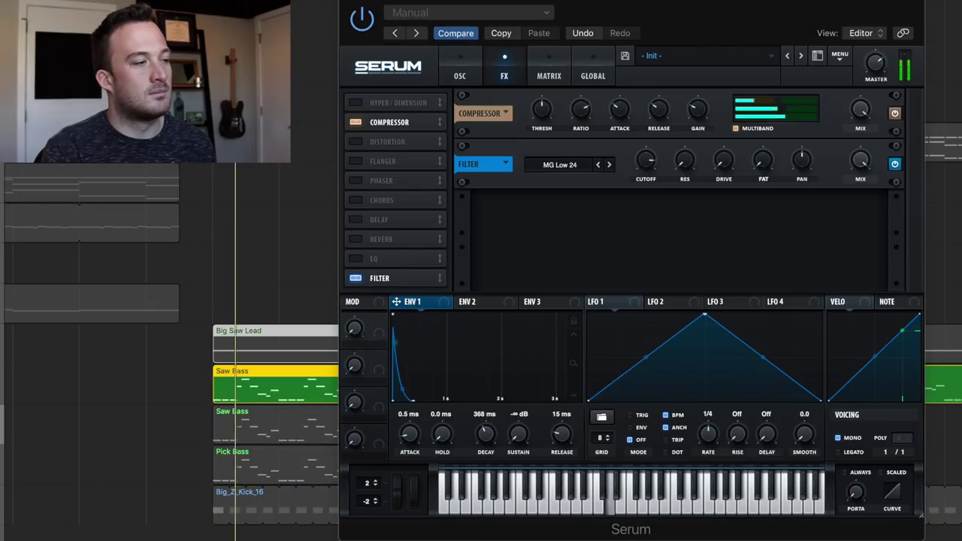
pyautogui.press('space')
pyautogui.press('s')
pyautogui.press('s')
pyautogui.press('space')
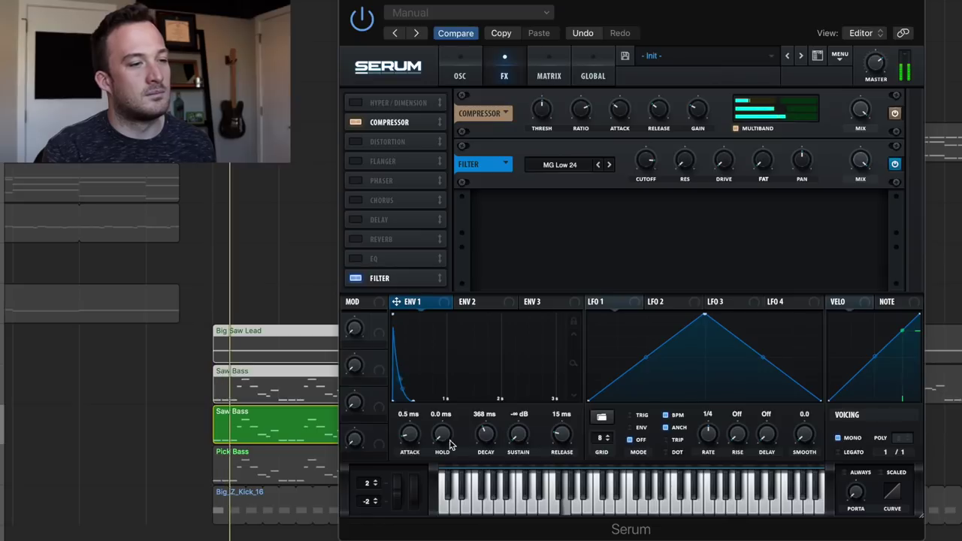
# Step: Set the envelope 1 decay to 385 ms, lower the filter cutoff further, and hide the plug-in windows
pyautogui.moveTo(485, 435); pyautogui.dragTo(486, 429)
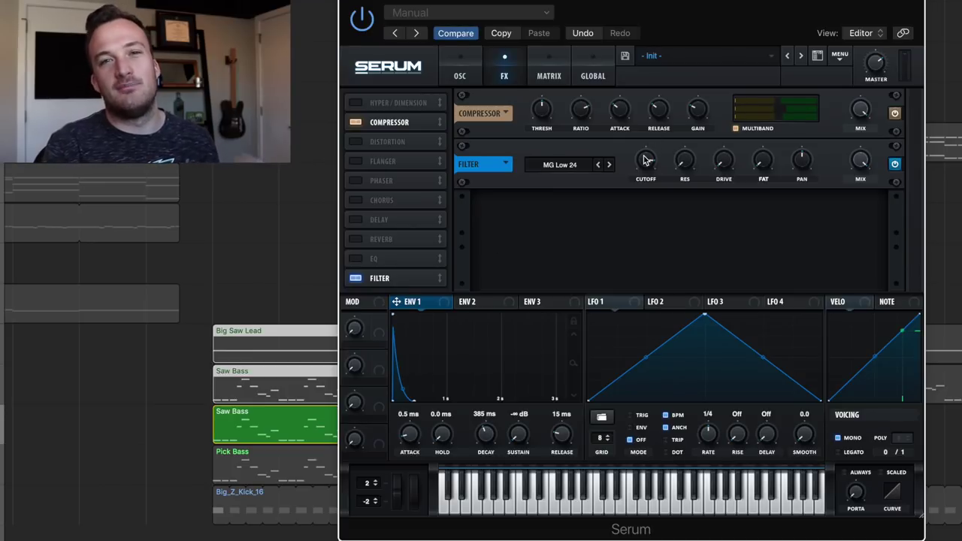
pyautogui.moveTo(645, 160); pyautogui.dragTo(644, 232)
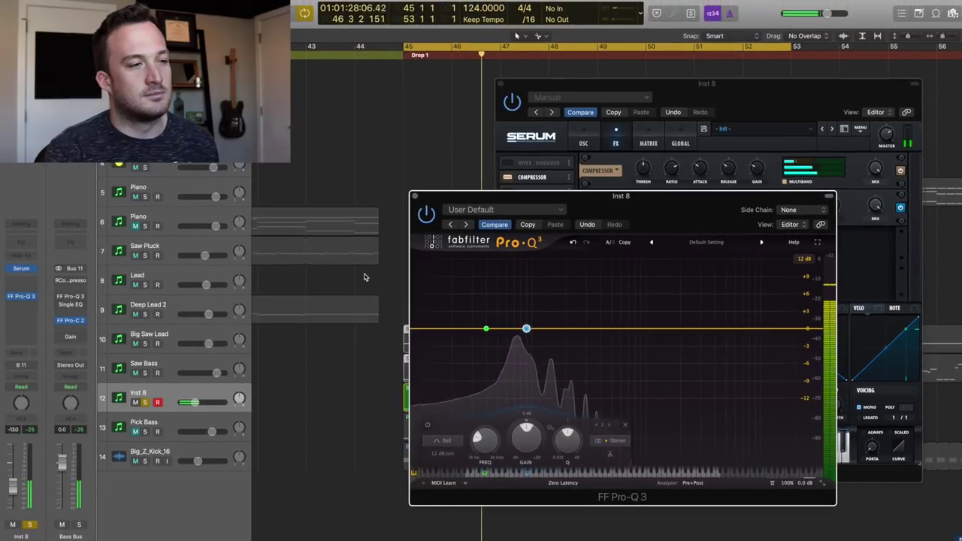
pyautogui.press('v')
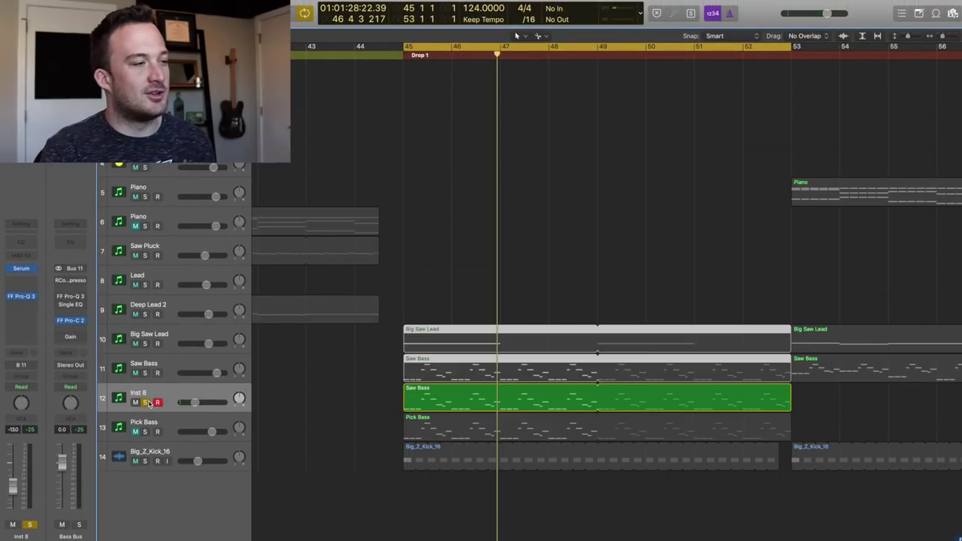
# Step: Solo Saw Bass instead of Inst 8 and insert a second FF Pro-Q 3 equalizer on it
pyautogui.click(146, 402)
pyautogui.click(145, 373)
pyautogui.click(26, 285)
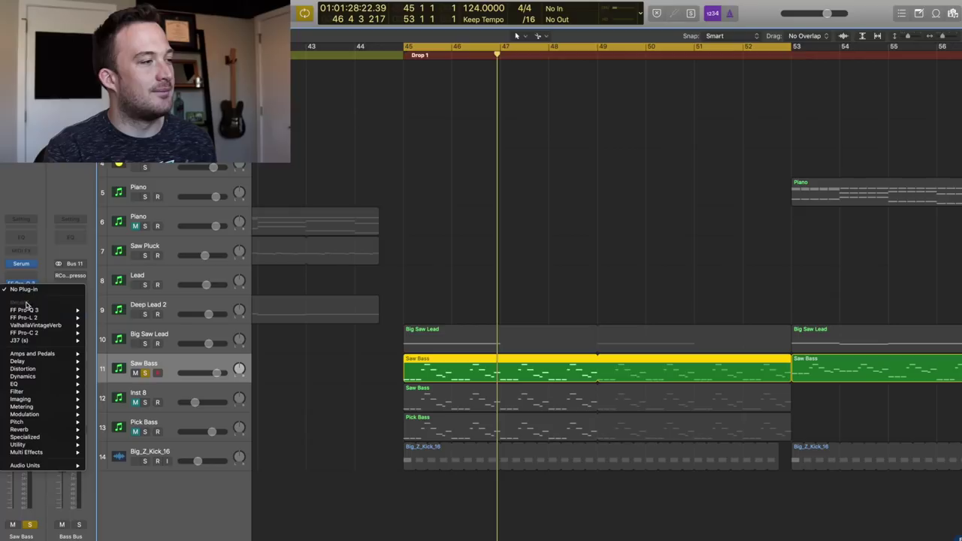
pyautogui.moveTo(30, 309)
pyautogui.click(105, 311)
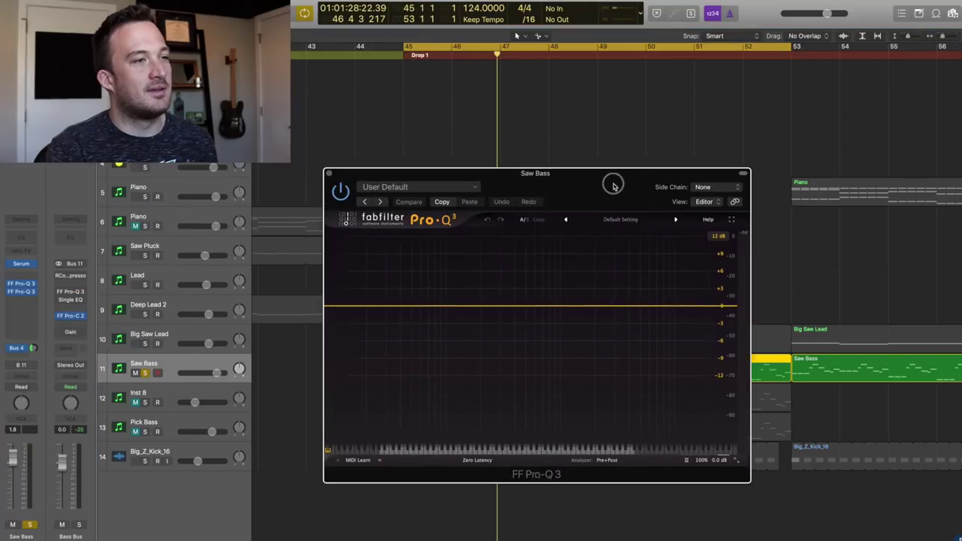
# Step: Add a 48 dB/oct low cut at about 120 Hz to Saw Bass, check it during playback, and close the equalizer
pyautogui.moveTo(363, 307); pyautogui.dragTo(487, 311)
pyautogui.scroll(5, 490, 309)
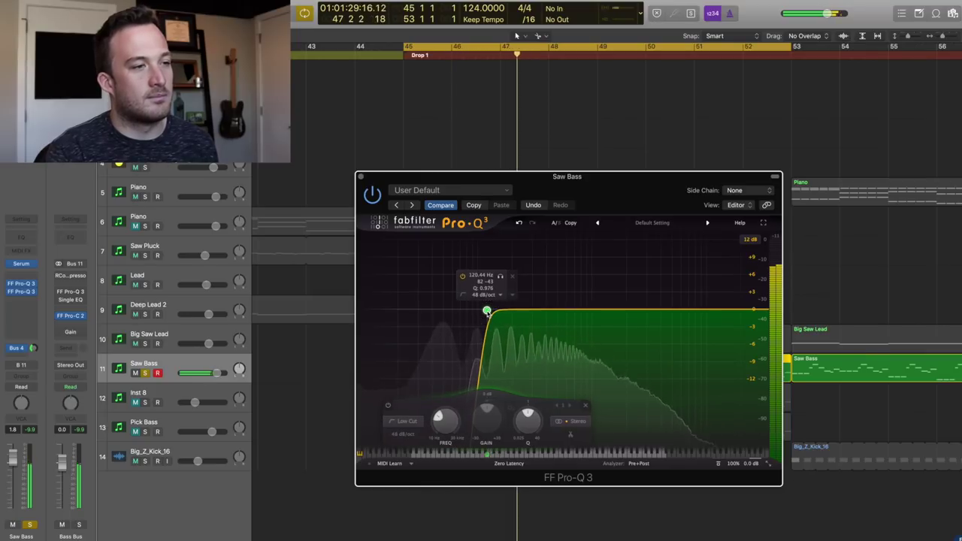
pyautogui.press('space')
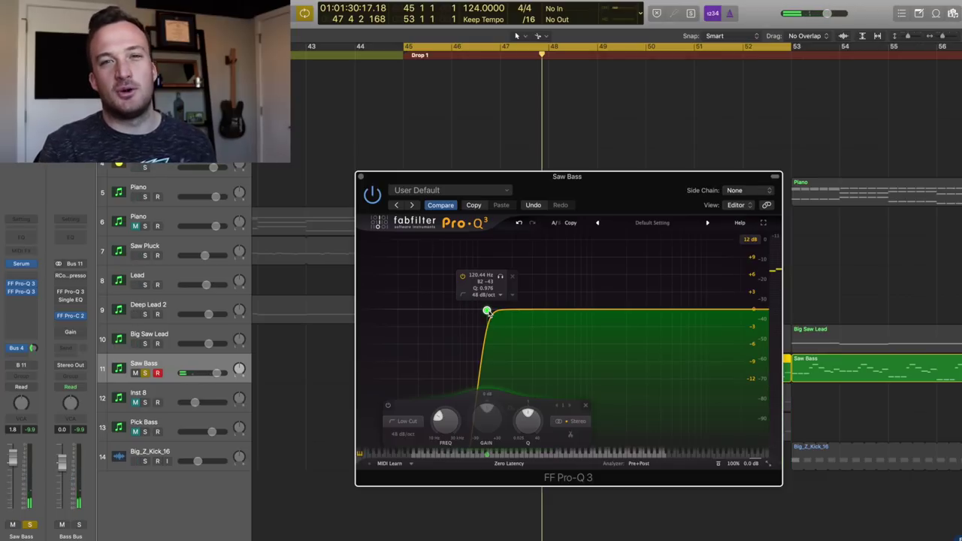
pyautogui.click(362, 177)
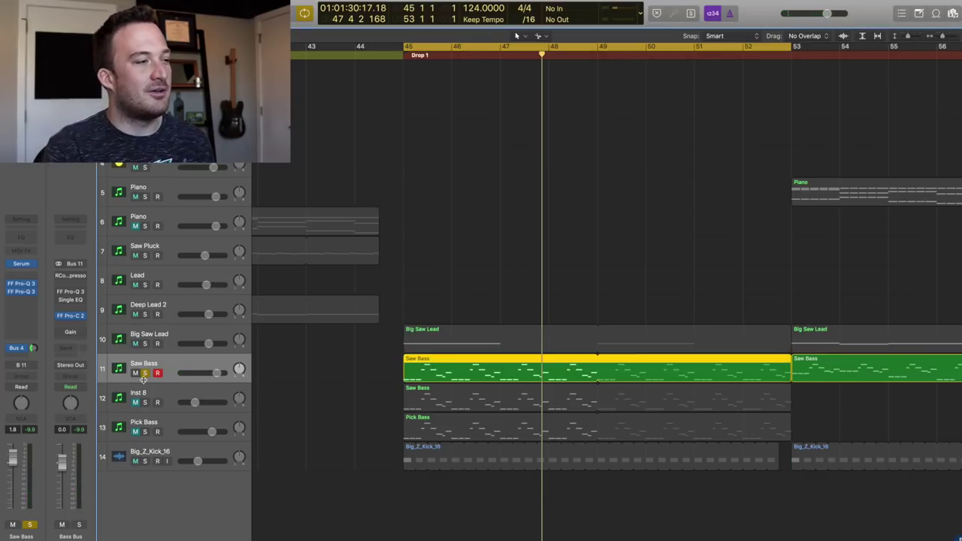
# Step: Unsolo Saw Bass and rename the Inst 8 track and its region as Sub
pyautogui.click(145, 373)
pyautogui.doubleClick(139, 392)
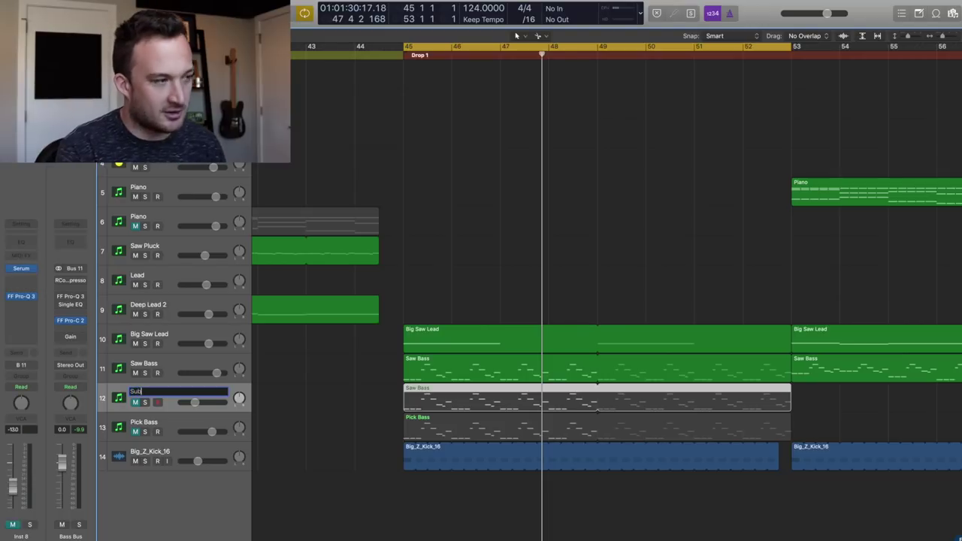
pyautogui.press('Return')
pyautogui.press('super+a')
pyautogui.click(349, 389)
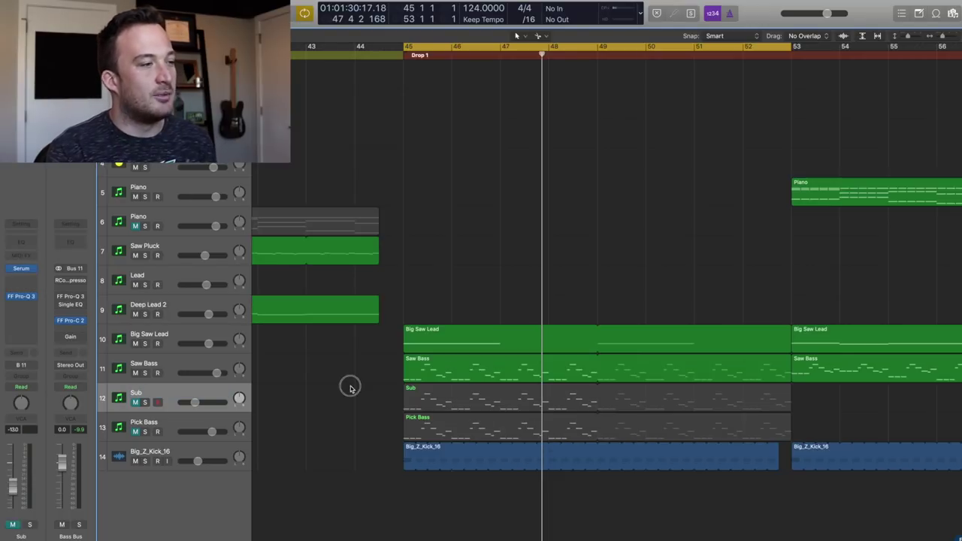
# Step: Unmute the Sub track, play the drop, and raise the Sub volume to 3.4 dB
pyautogui.click(136, 404)
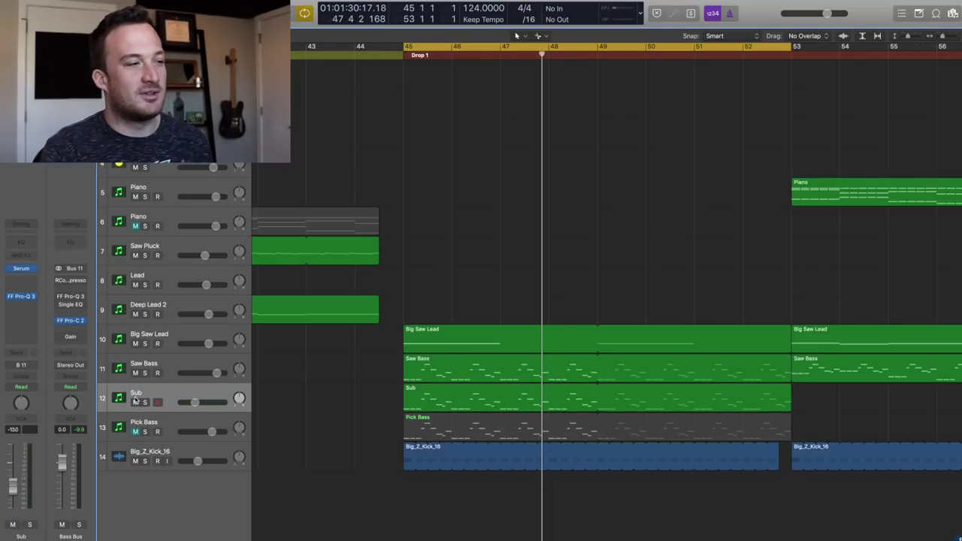
pyautogui.press('space')
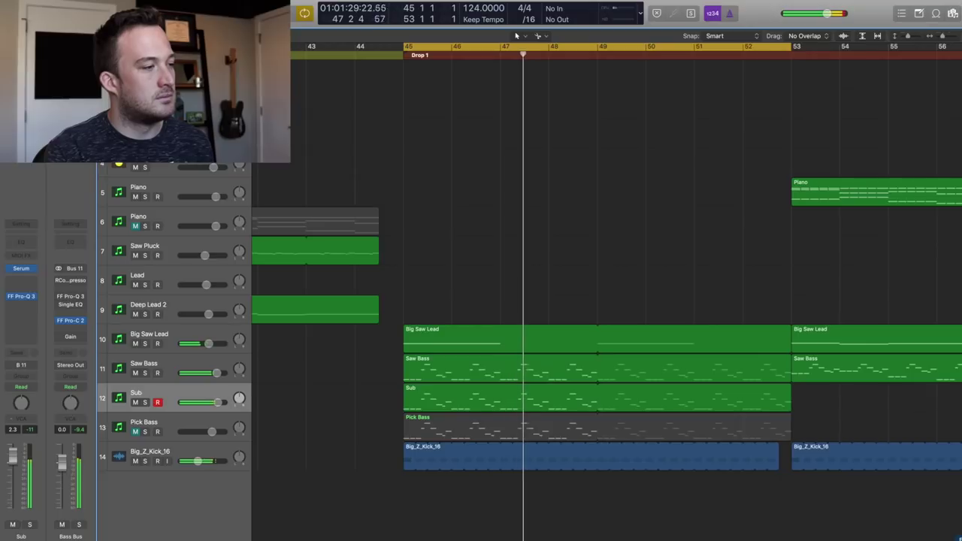
pyautogui.moveTo(13, 459); pyautogui.dragTo(13, 451)
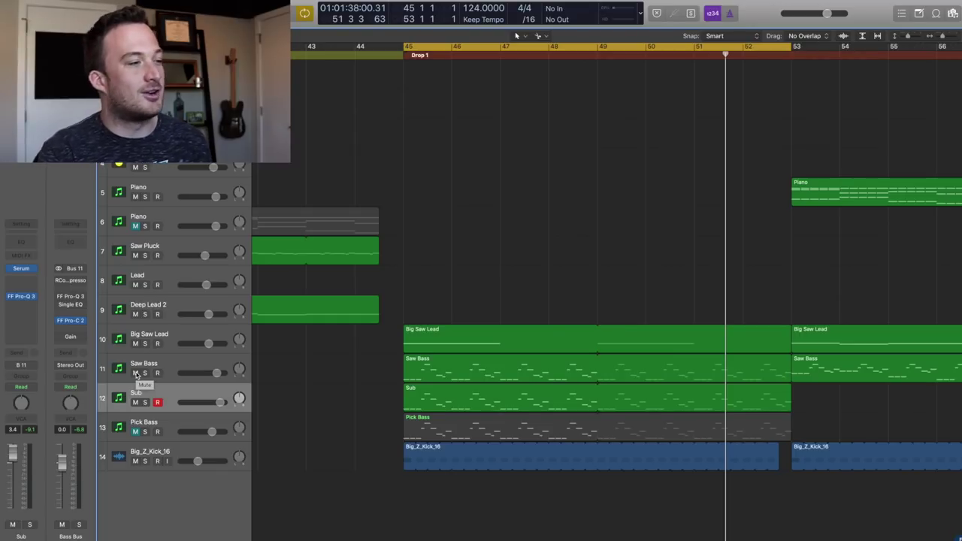
# Step: Play the drop with Pick Bass in place of Saw Bass over the sub, and switch back to Saw Bass
pyautogui.click(136, 374)
pyautogui.click(135, 432)
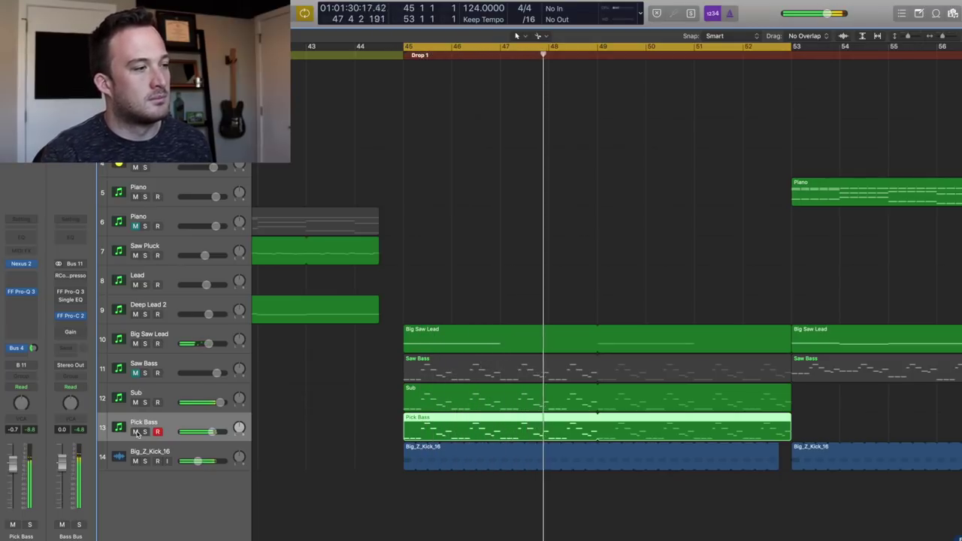
pyautogui.click(136, 432)
pyautogui.click(135, 373)
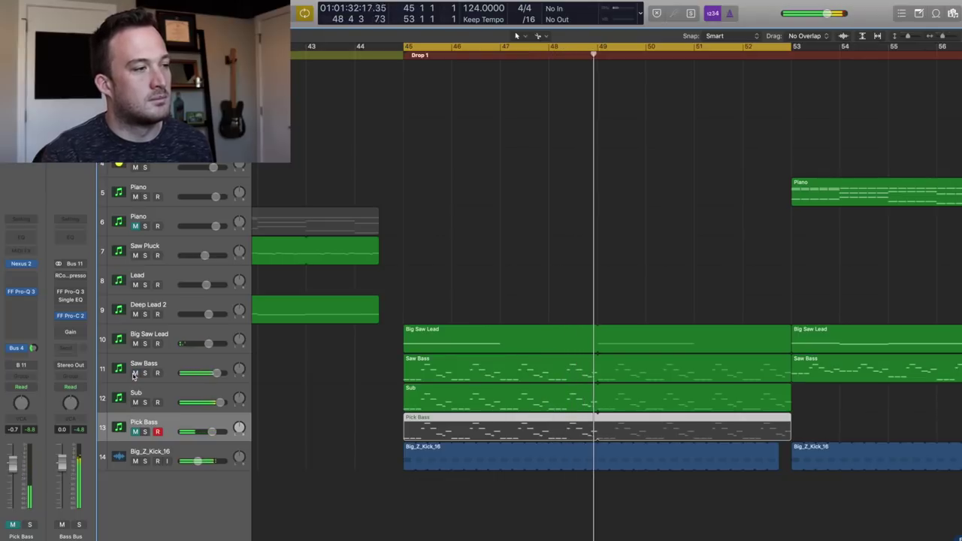
# Step: Open Saw Bass's Serum and set envelope 1 to a sustain of -21.1 dB and a release of about 353 ms
pyautogui.click(134, 379)
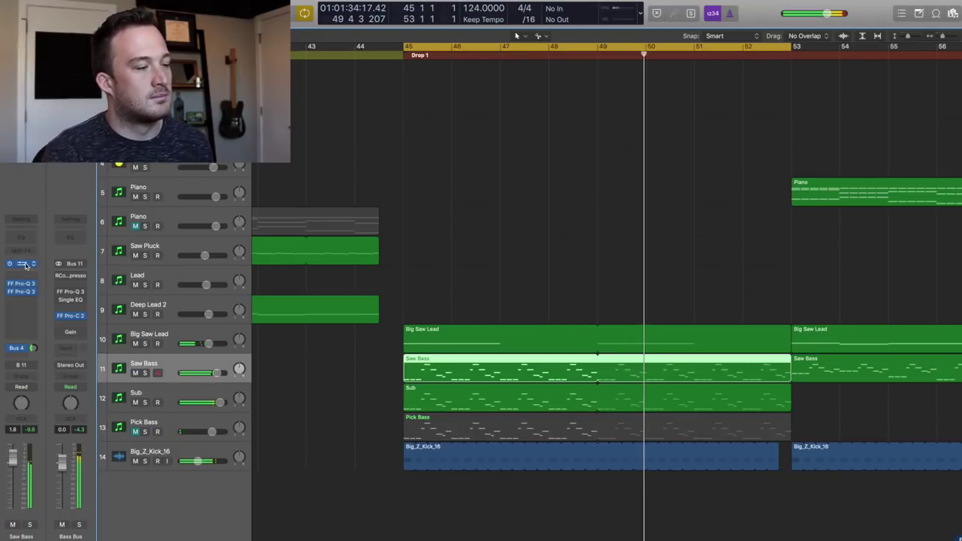
pyautogui.click(23, 264)
pyautogui.moveTo(269, 22); pyautogui.dragTo(671, 134)
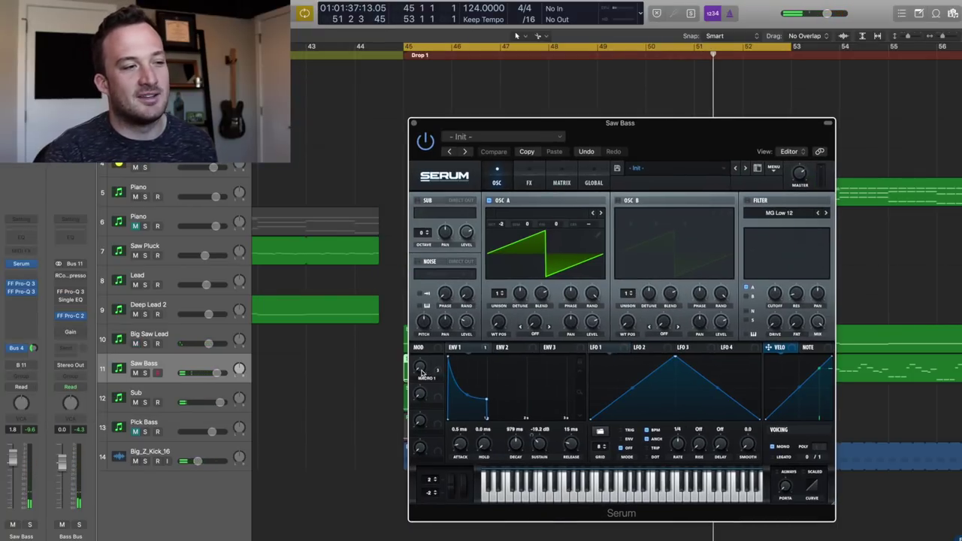
pyautogui.moveTo(421, 372); pyautogui.dragTo(409, 286)
pyautogui.moveTo(538, 445); pyautogui.dragTo(567, 468)
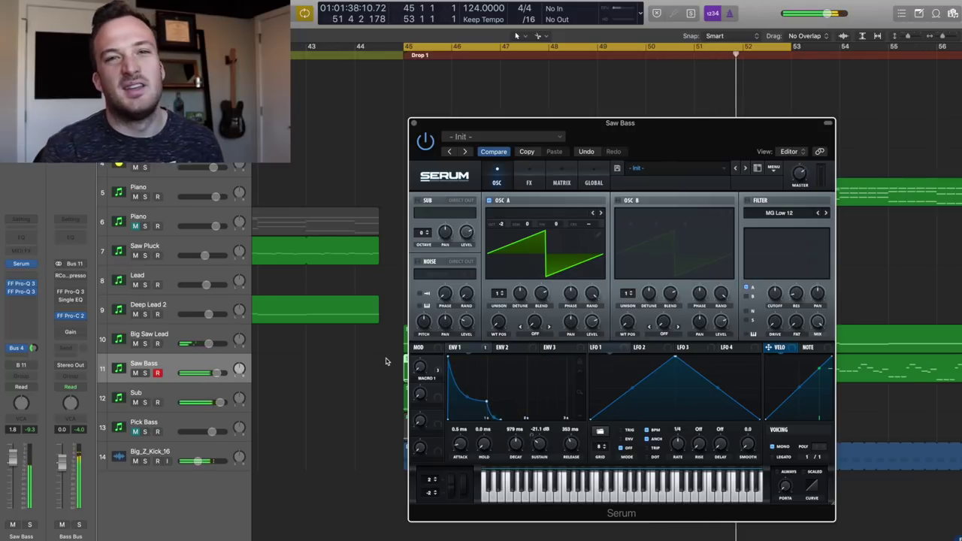